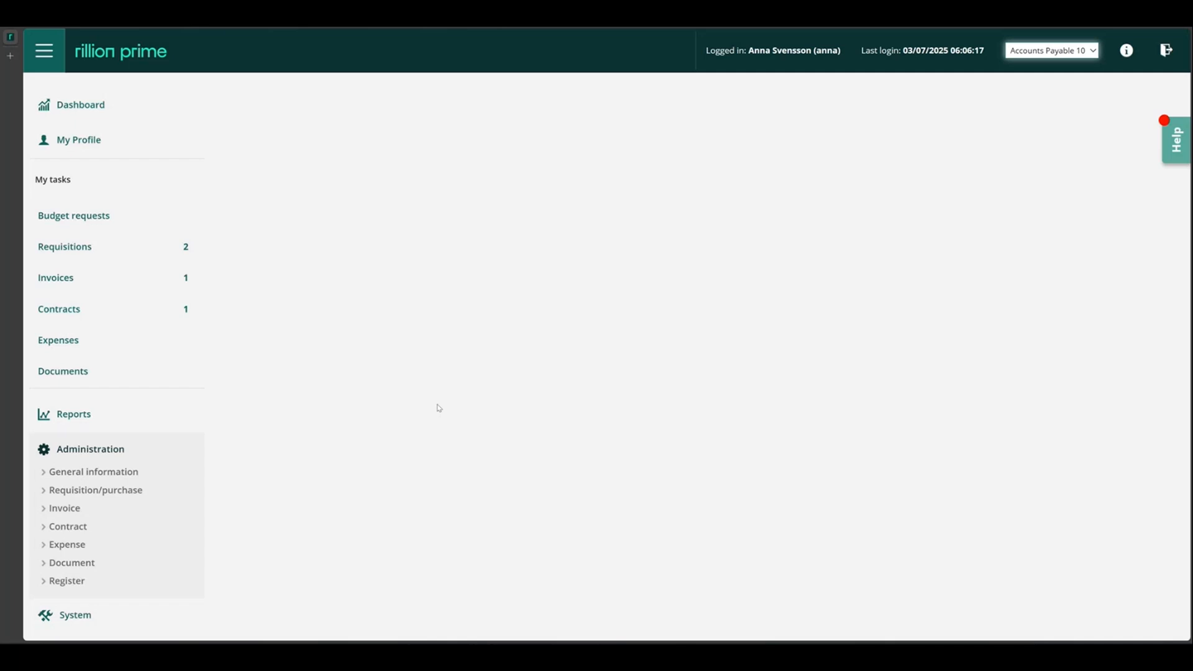
- Open the Permission groups list from the general information section of Administration
left_click(43, 473)
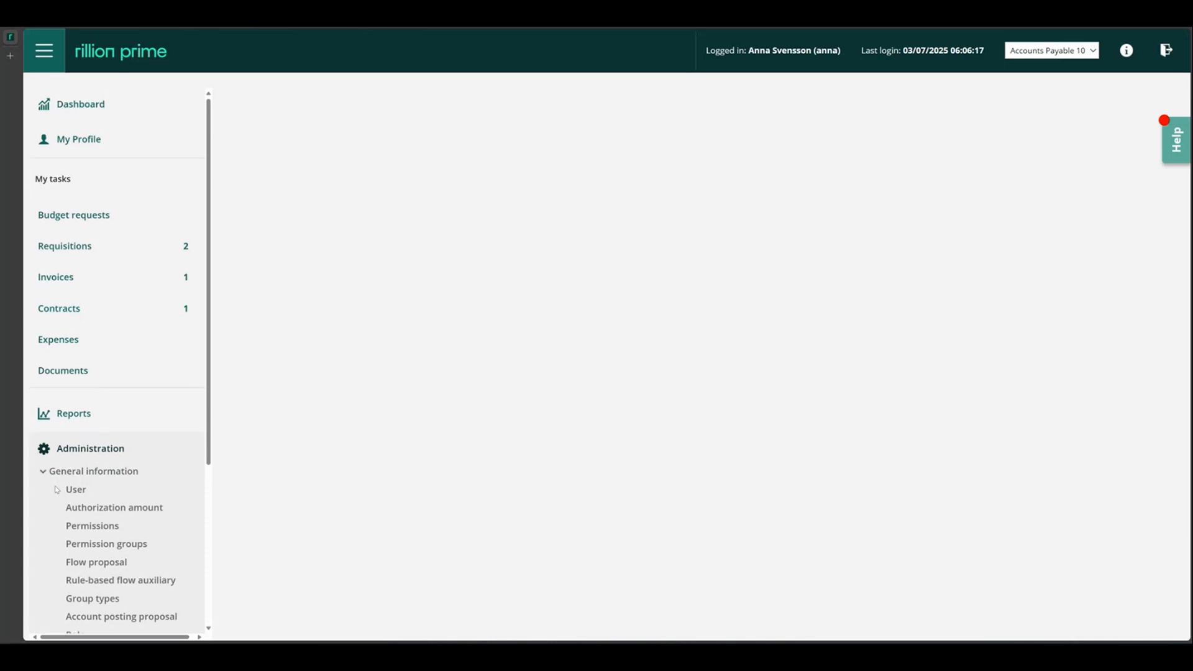
scroll(100, 504, "down", 1)
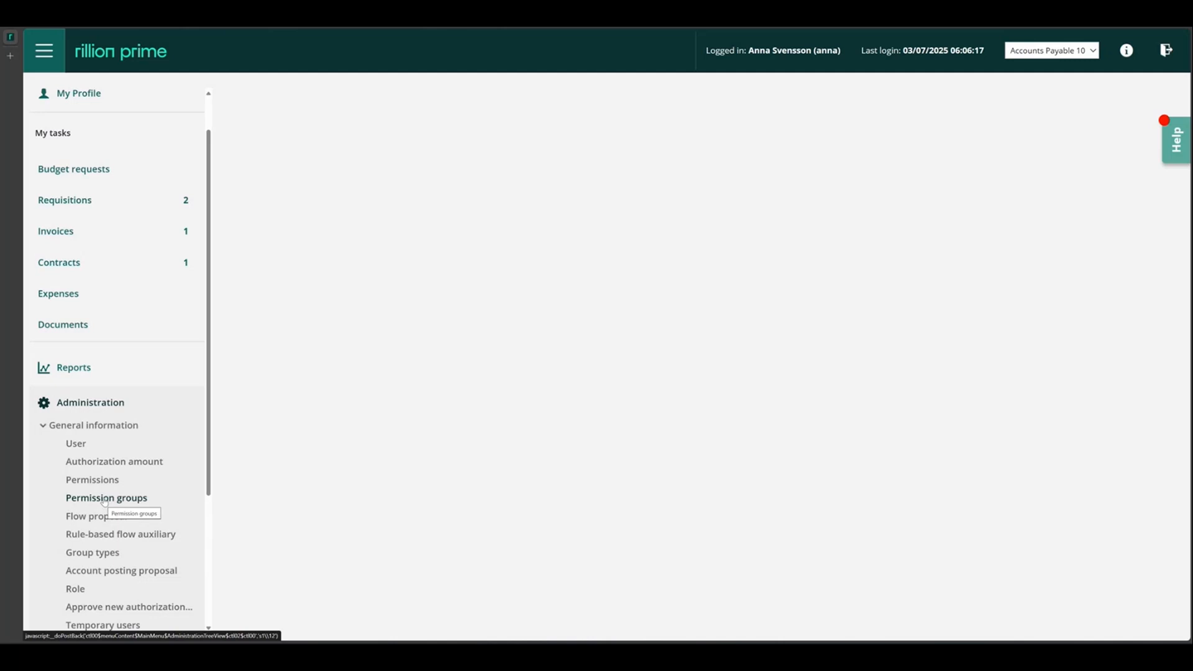
left_click(104, 499)
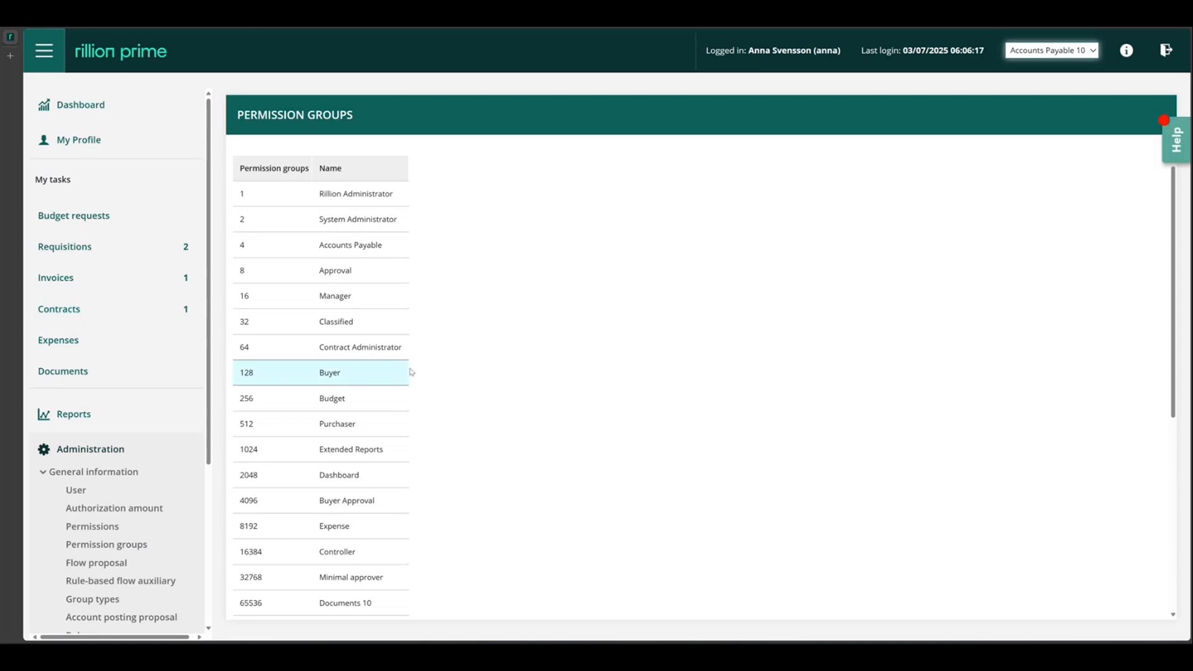
- Look through the list of permission groups and their names
scroll(410, 372, "down", 1)
scroll(410, 371, "up", 1)
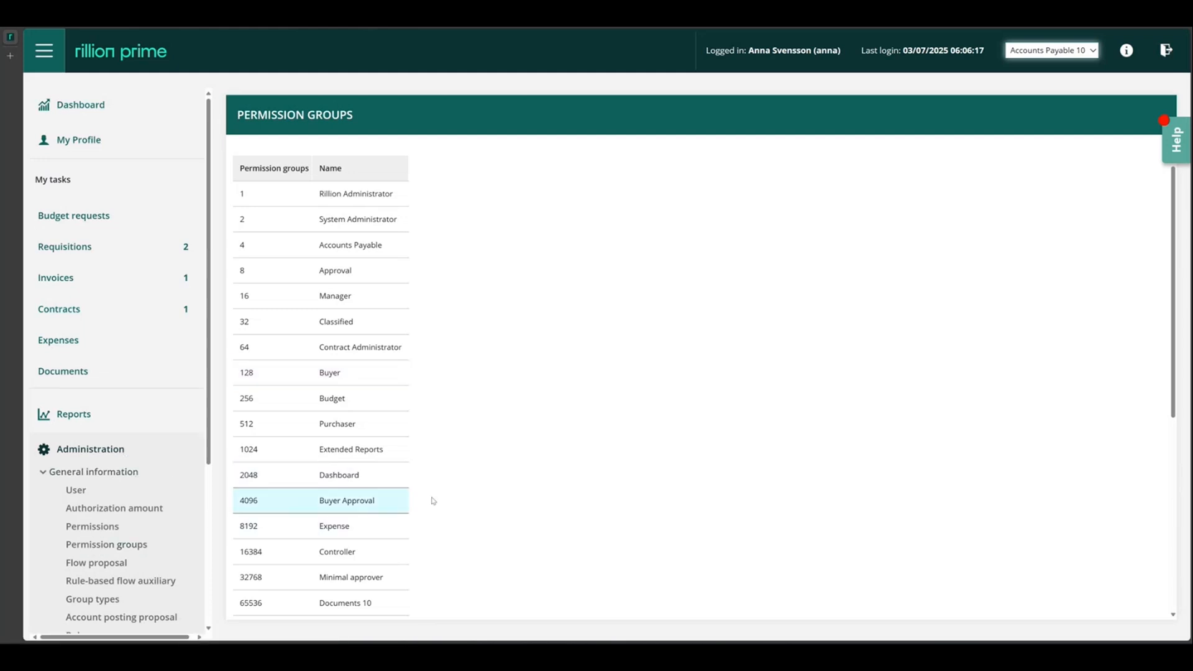
scroll(433, 500, "down", 3)
scroll(433, 501, "up", 3)
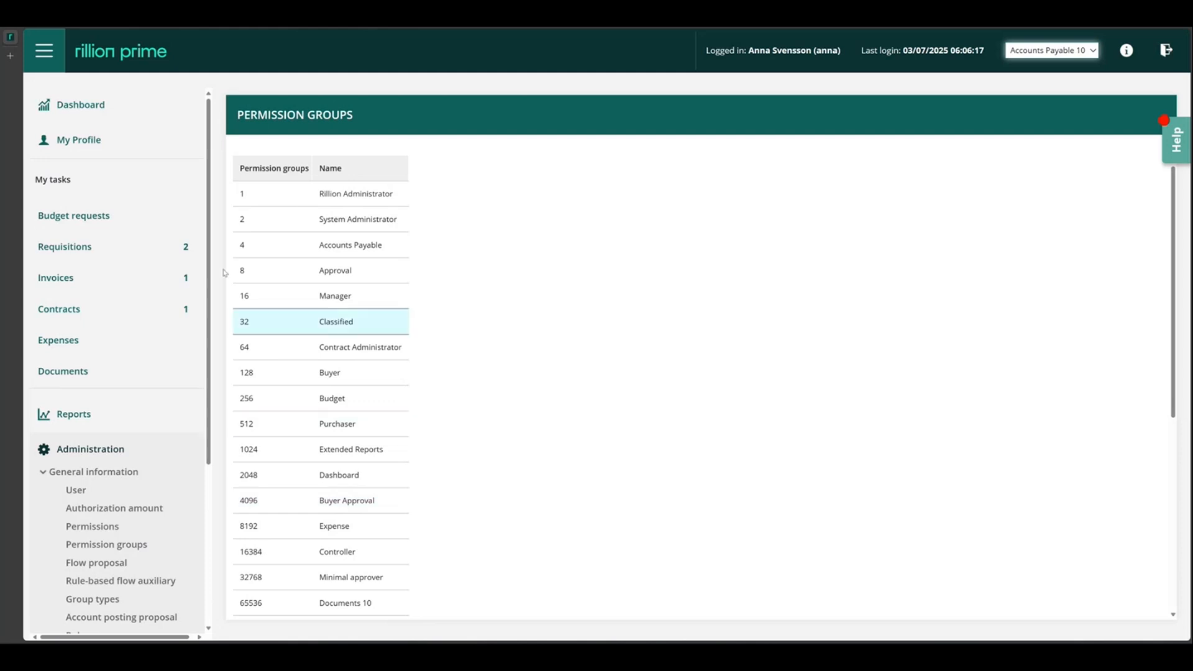
- Open the Approval permission group and examine its dashboard, profile, budget request and requisition permissions
left_click(354, 271)
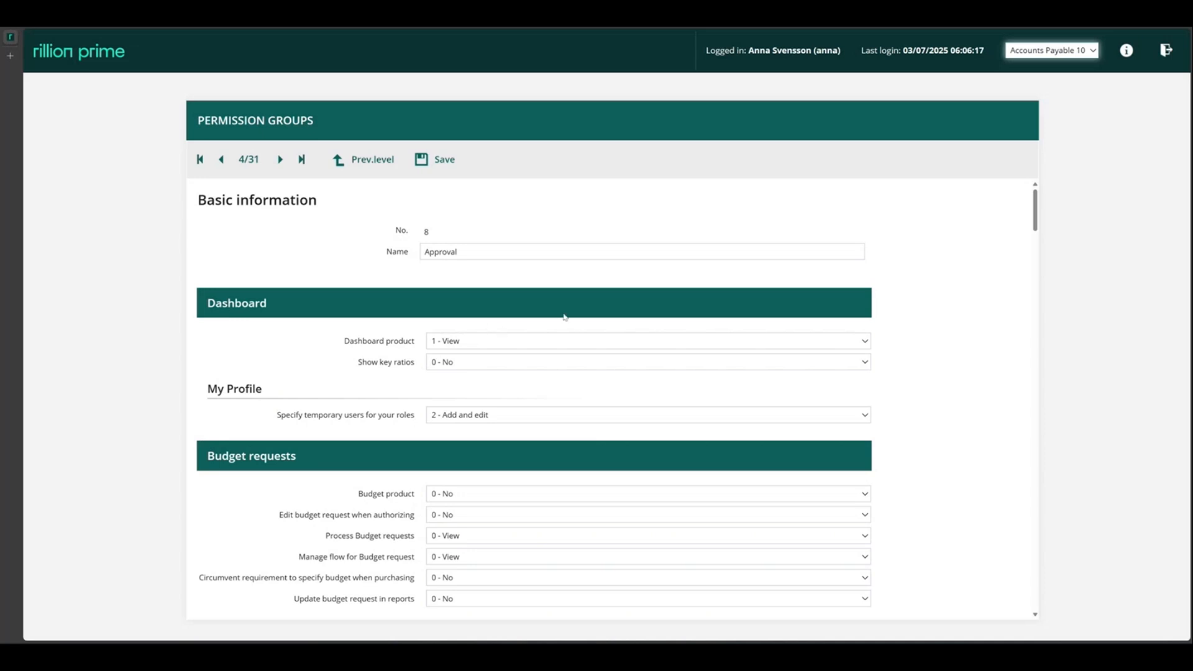
scroll(627, 316, "down", 1)
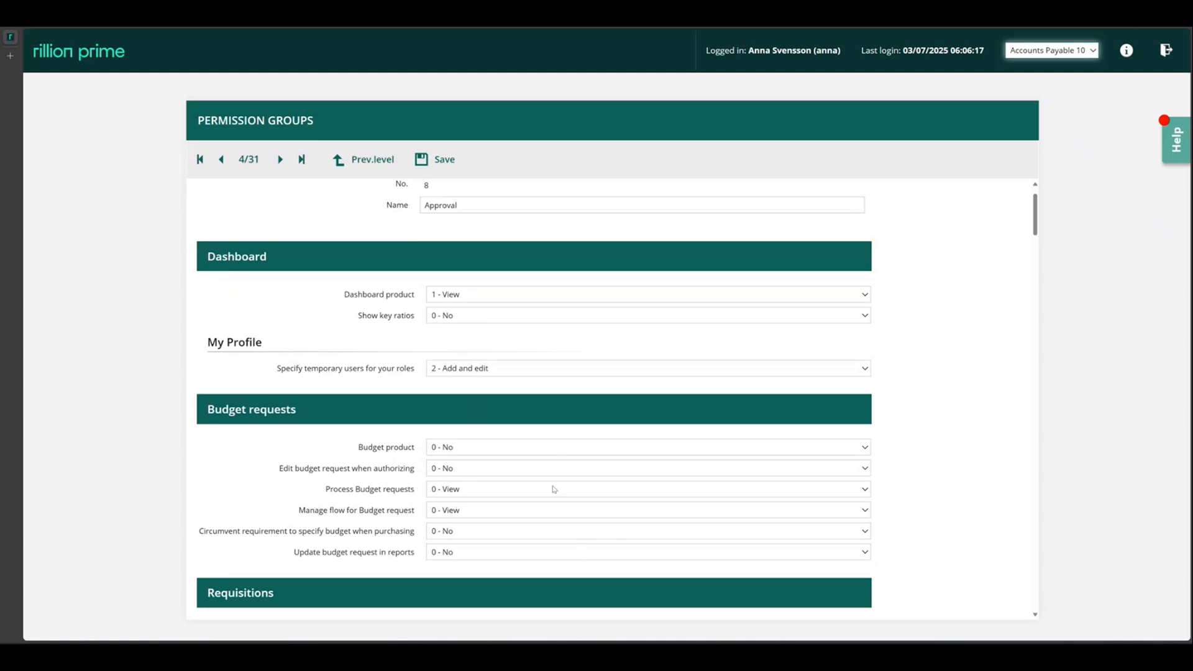
scroll(552, 488, "down", 1)
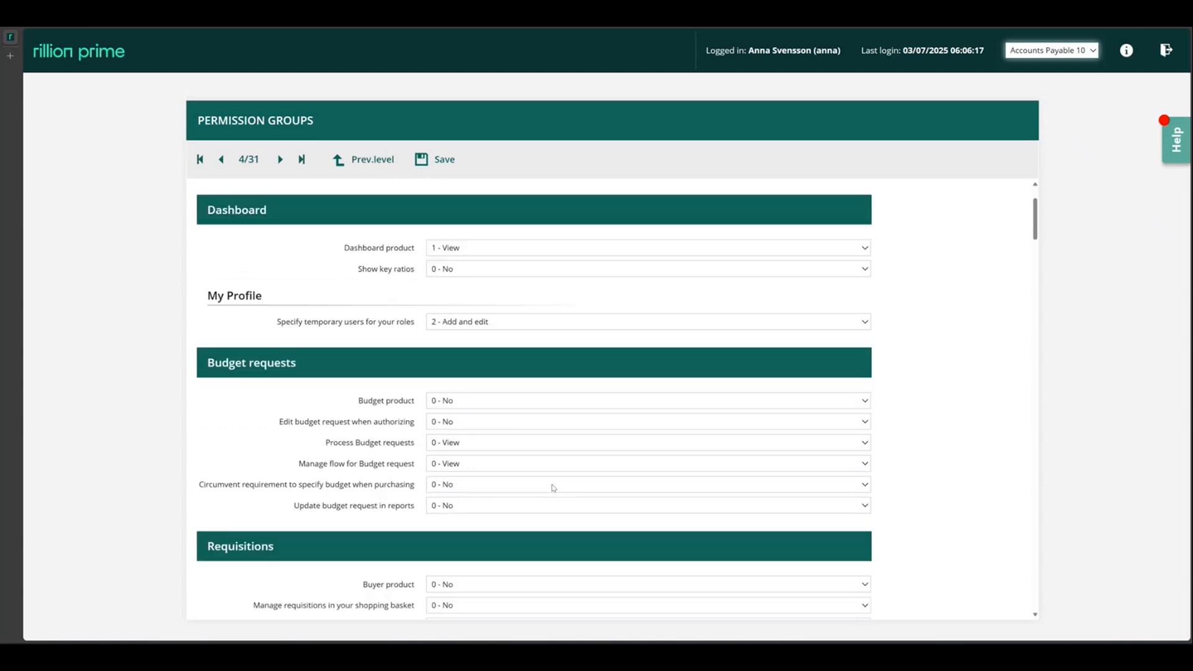
scroll(515, 430, "down", 1)
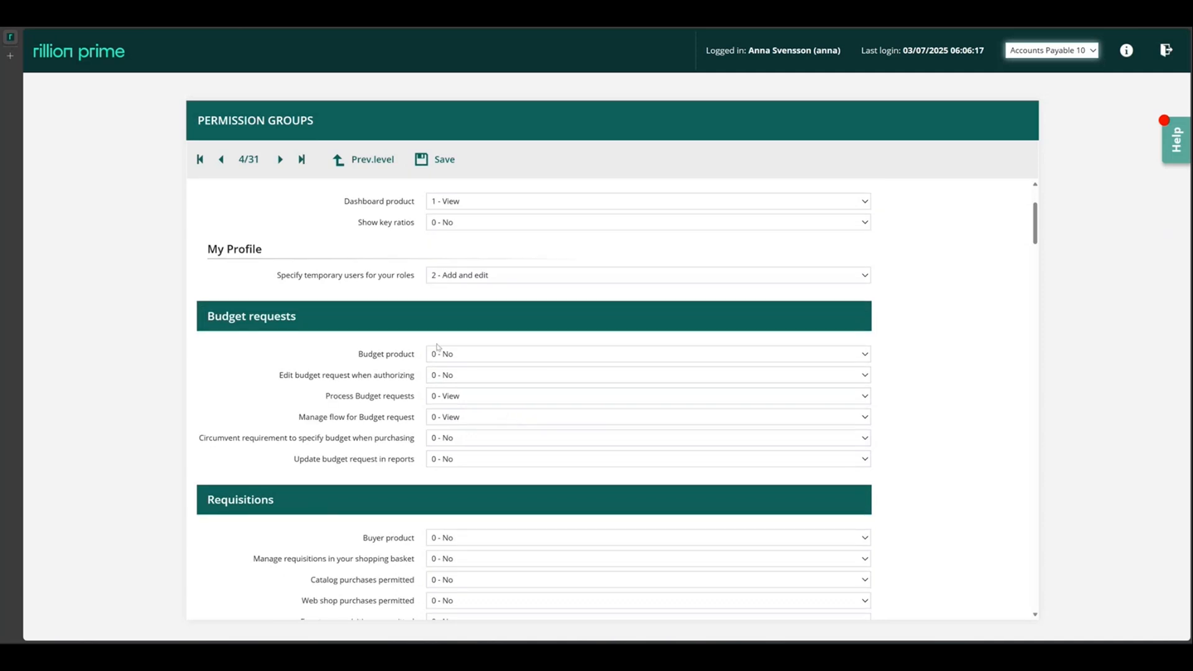
scroll(500, 427, "down", 3)
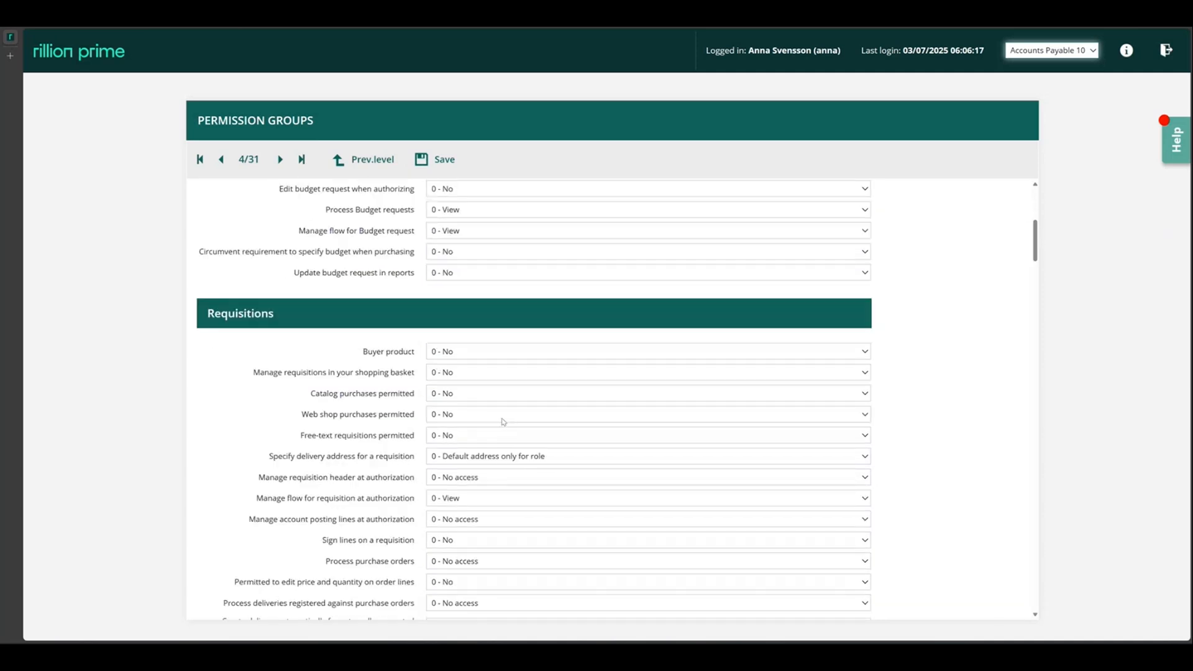
scroll(503, 423, "down", 2)
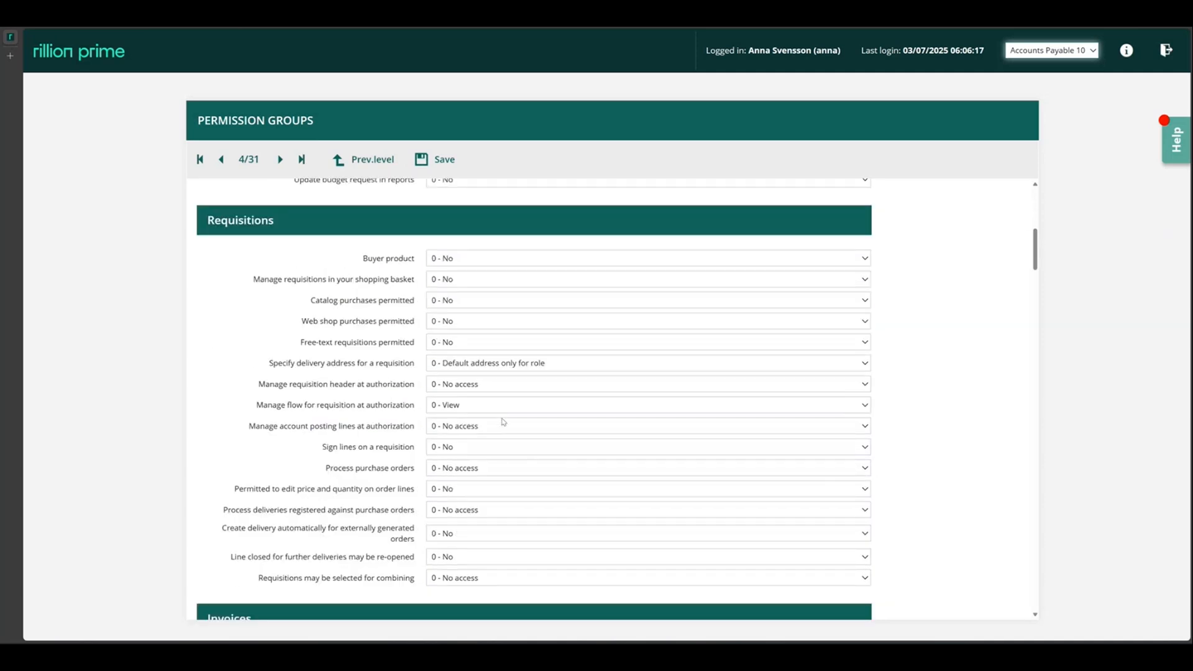
scroll(509, 422, "down", 3)
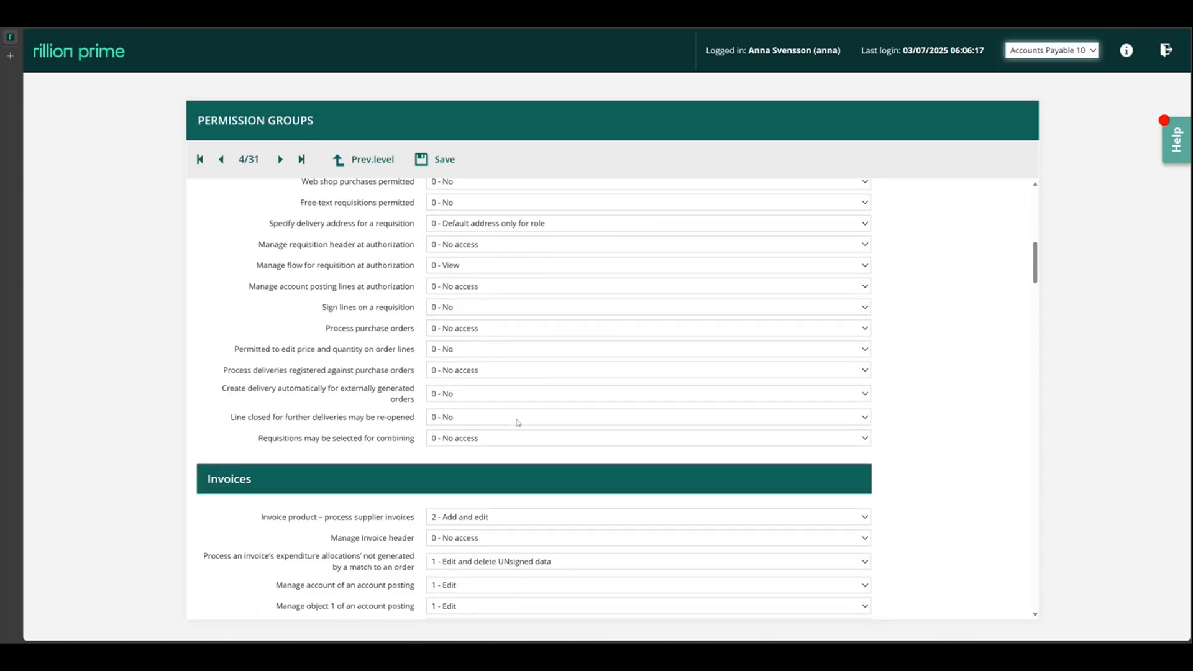
- Examine the Approval group's invoice permissions, including the options for managing object 1 of an account posting
scroll(518, 423, "down", 5)
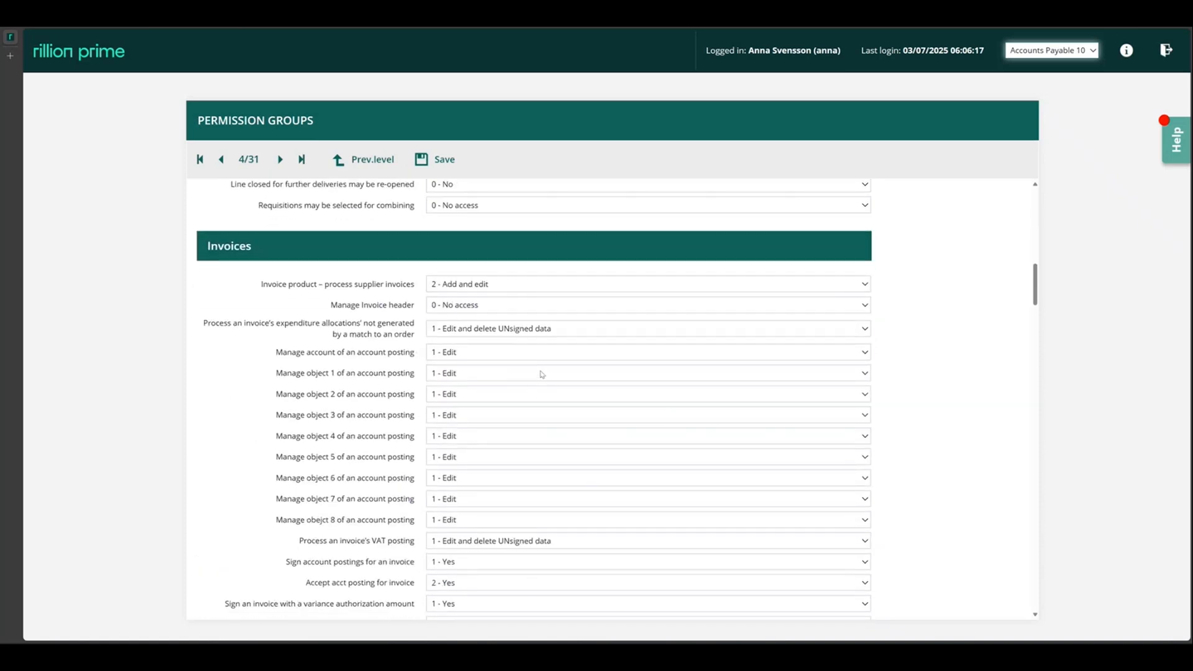
scroll(537, 373, "down", 2)
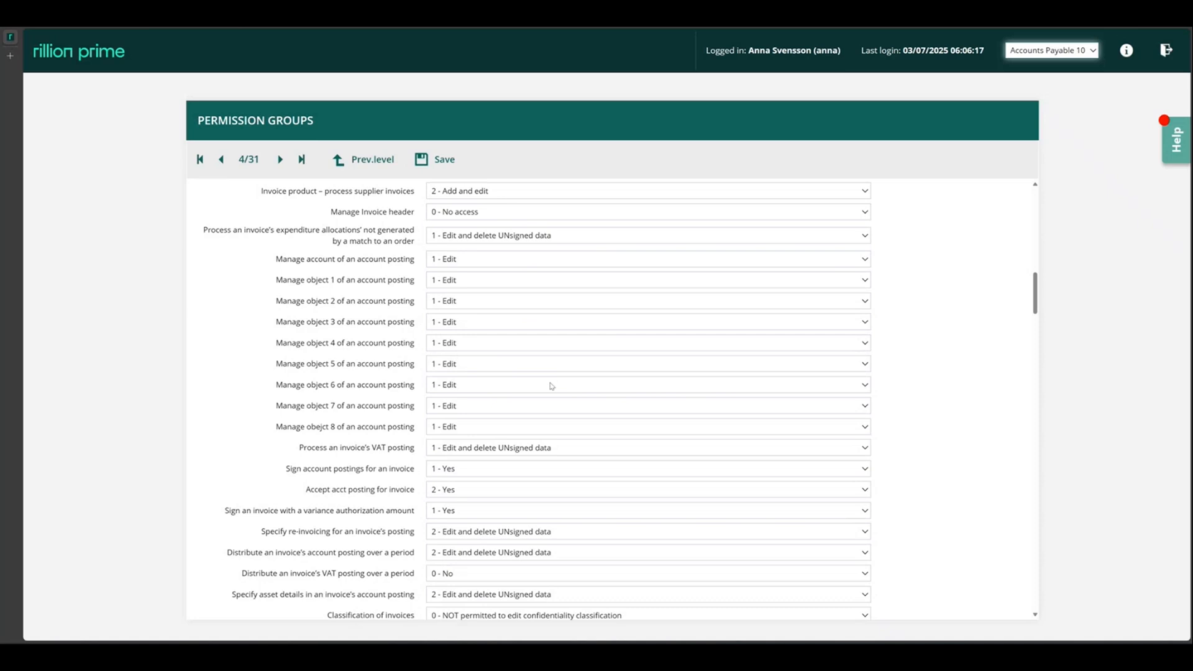
scroll(326, 277, "down", 1)
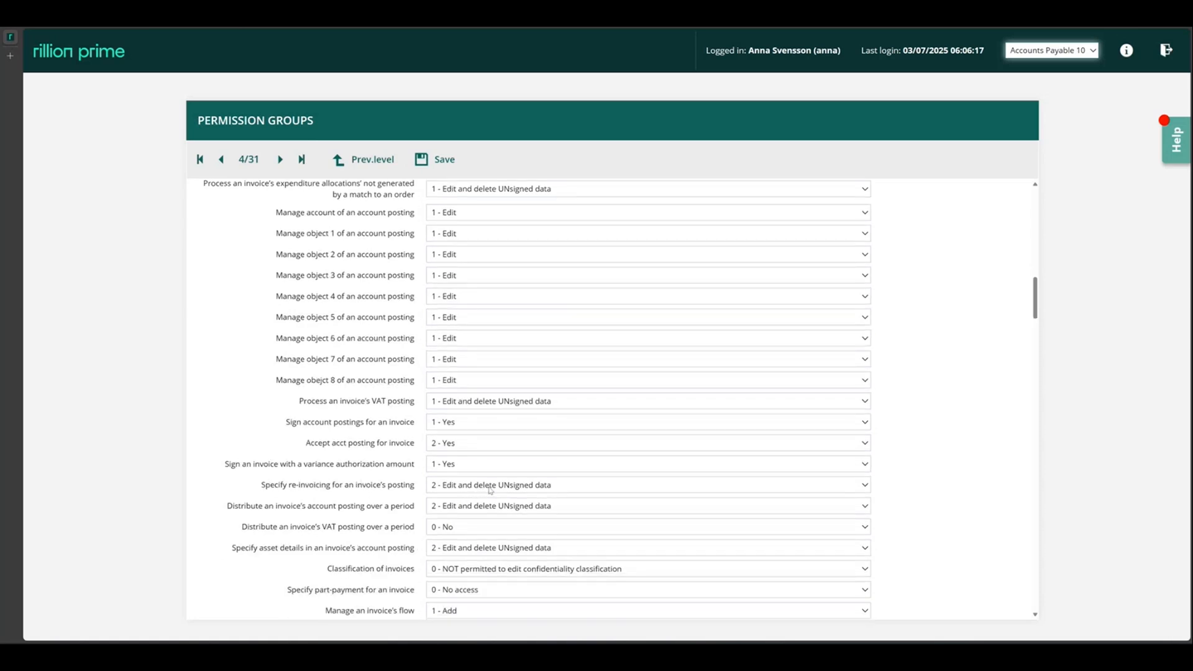
scroll(412, 502, "up", 1)
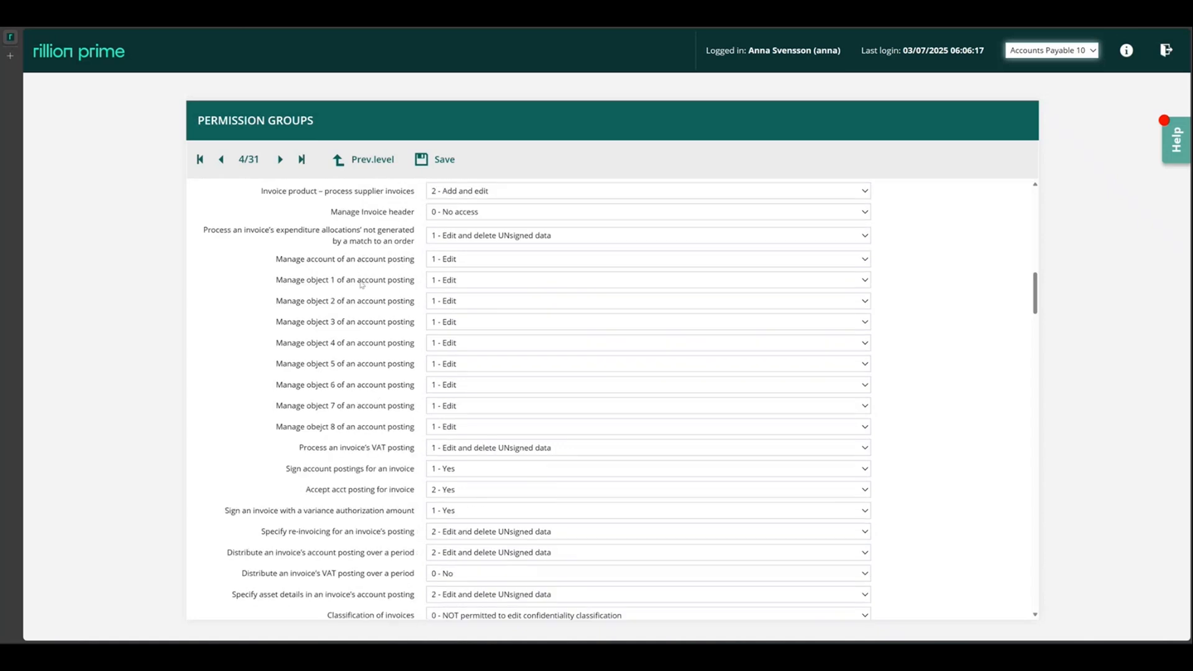
left_click(451, 281)
left_click(451, 283)
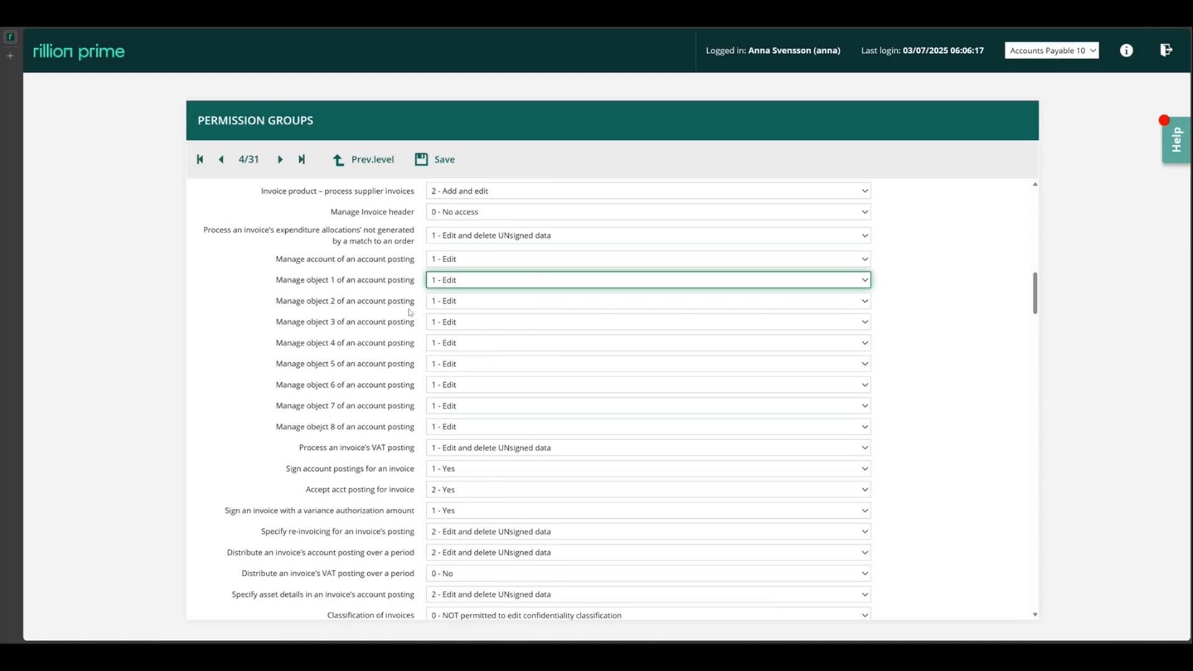
- Review the Approval group's further invoice permissions and return to the permission groups list without saving
scroll(408, 311, "down", 1)
scroll(408, 311, "down", 2)
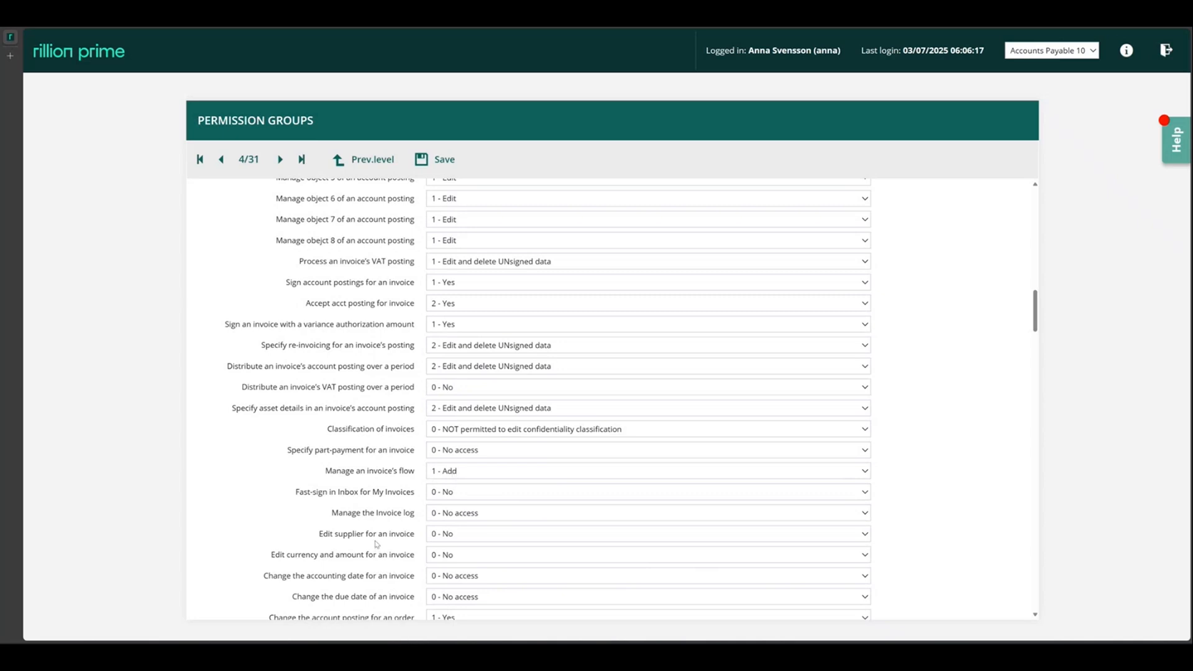
scroll(376, 544, "down", 1)
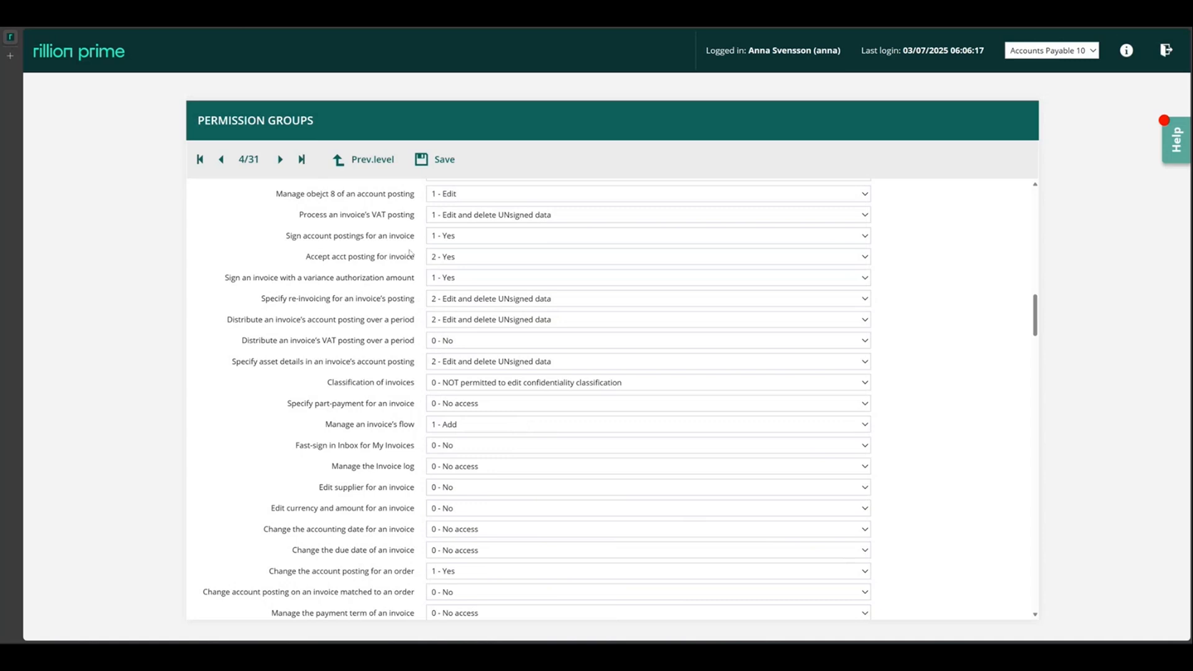
left_click(372, 163)
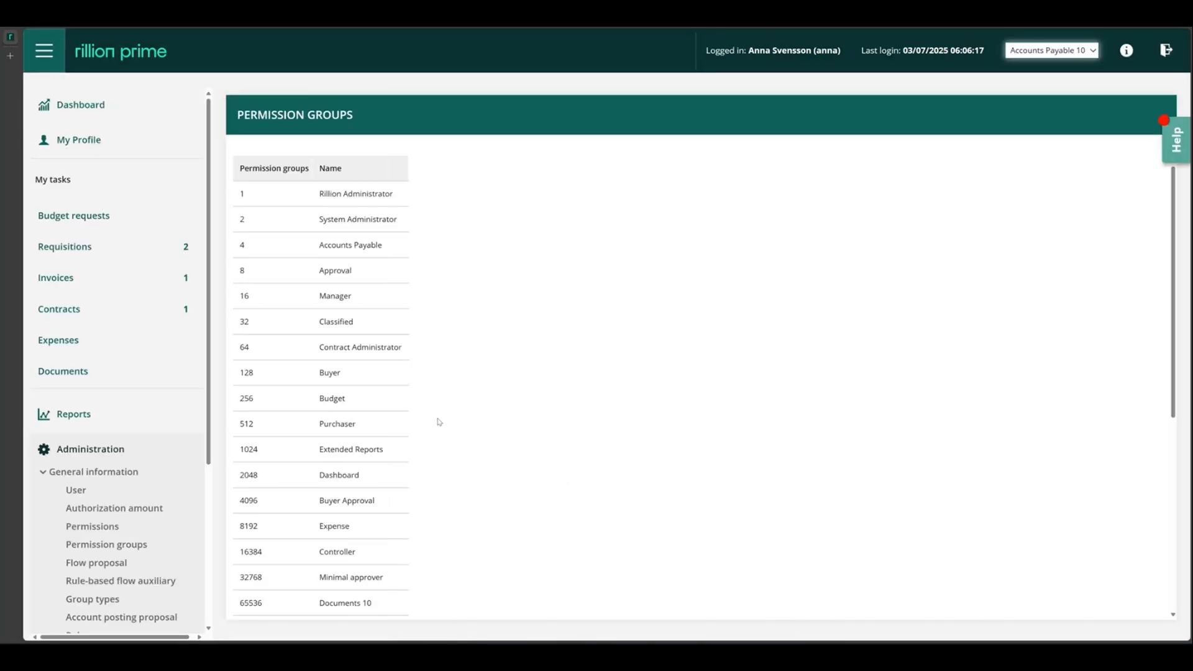
- Open the Extended Reports permission group and go to its Reports permissions
scroll(438, 421, "down", 1)
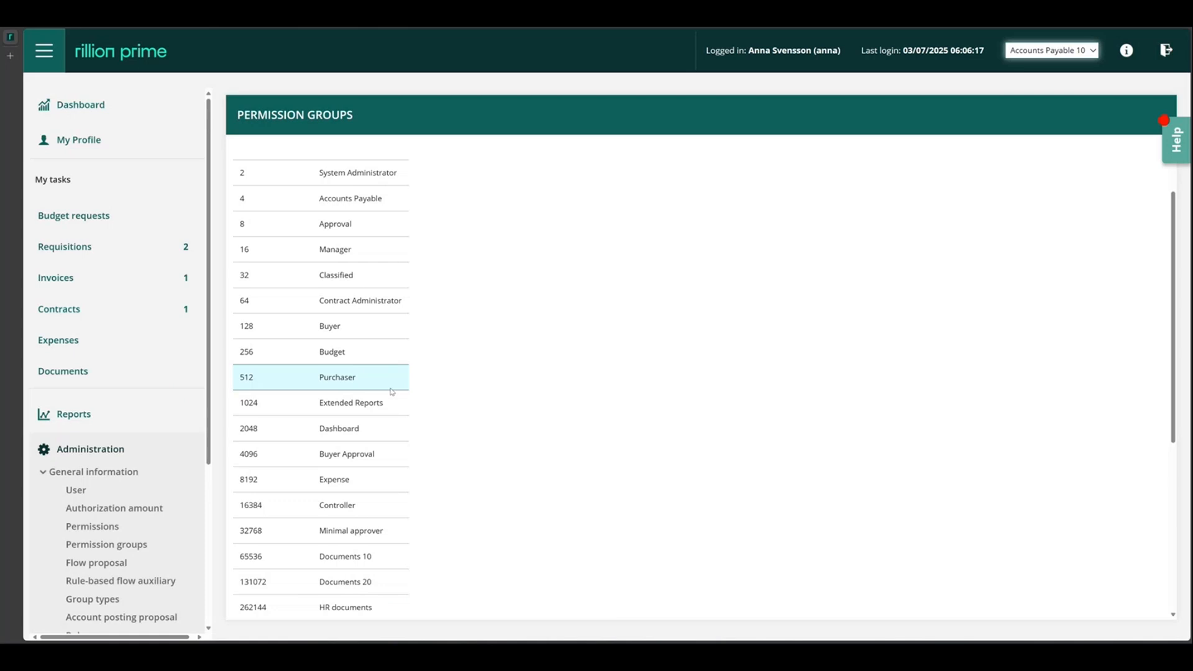
scroll(392, 391, "down", 1)
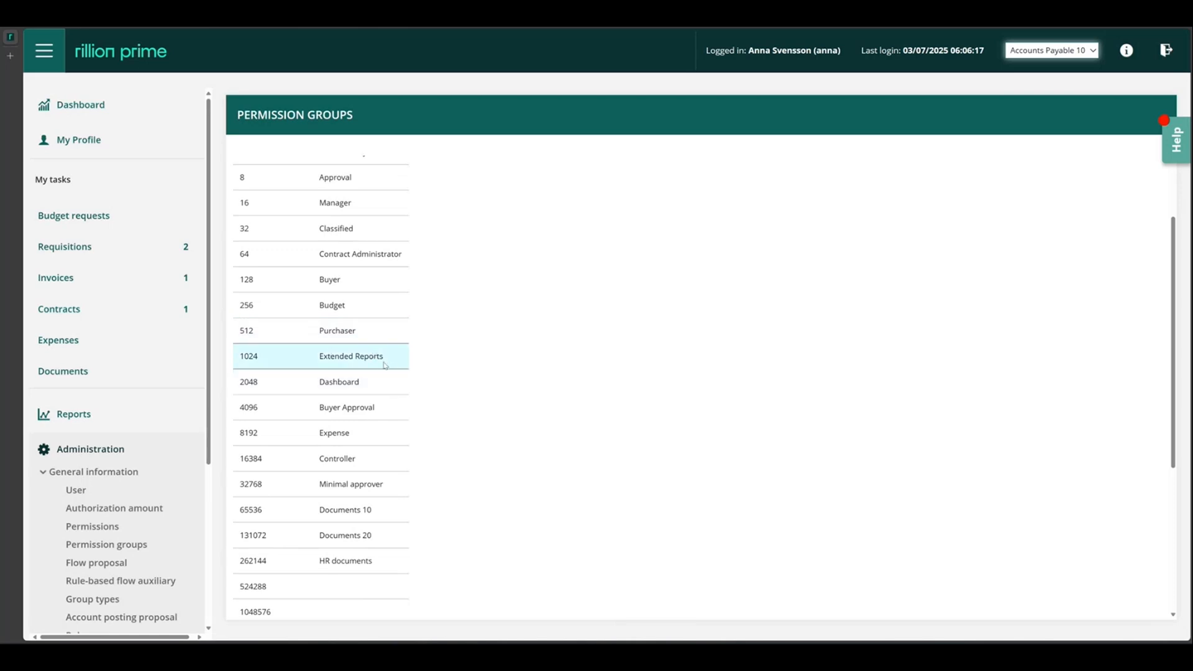
left_click(339, 355)
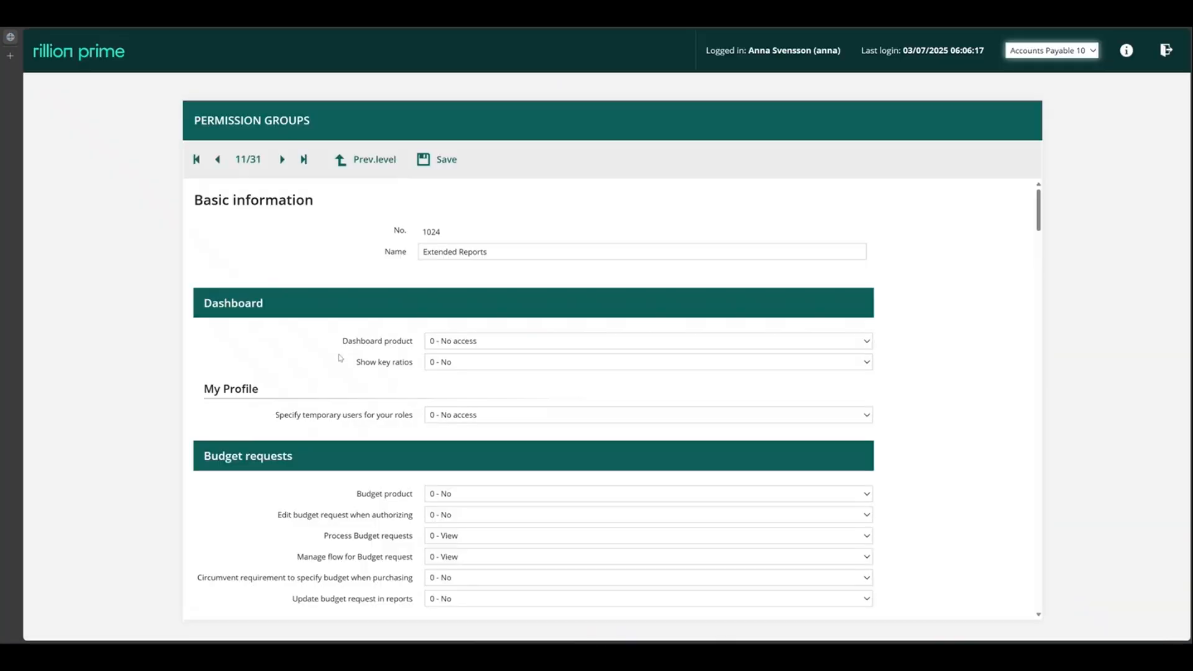
scroll(412, 371, "down", 2)
scroll(533, 367, "down", 12)
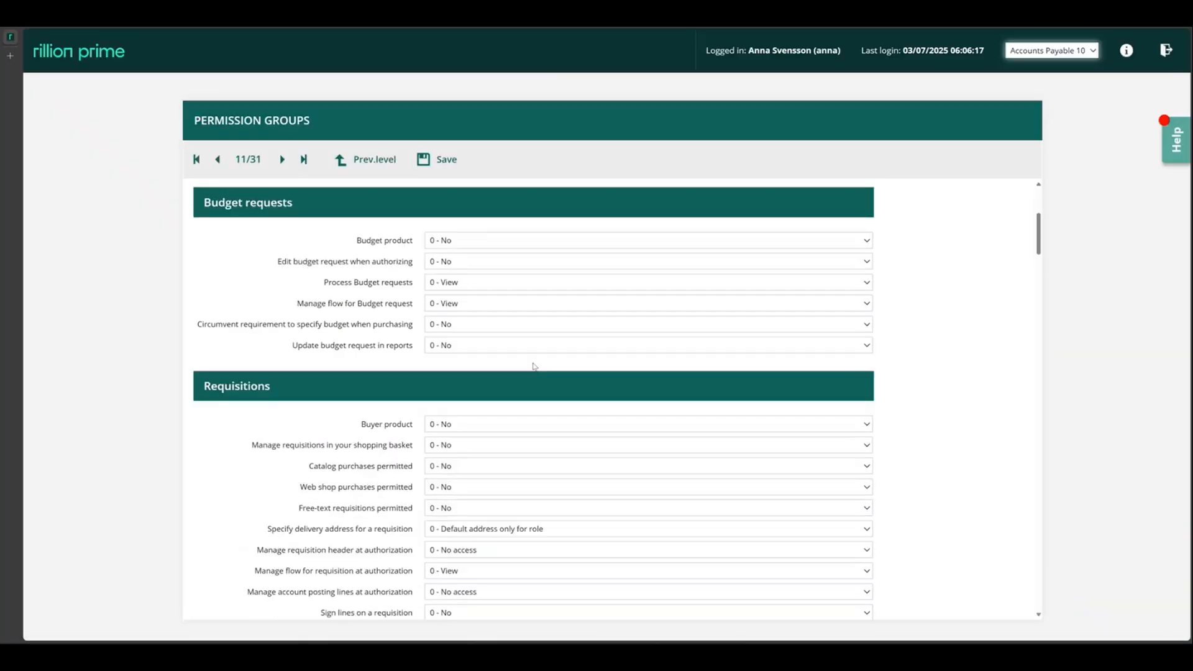
scroll(533, 366, "down", 10)
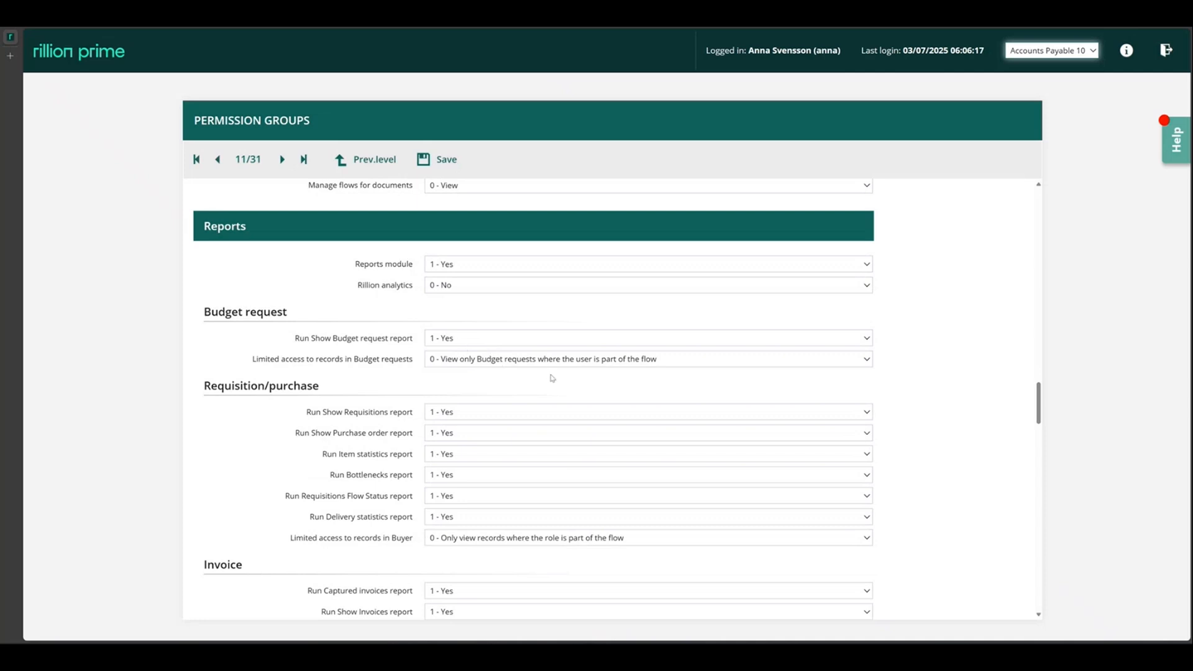
- Examine the Extended Reports group's requisition/purchase and invoice report permissions
scroll(552, 380, "down", 2)
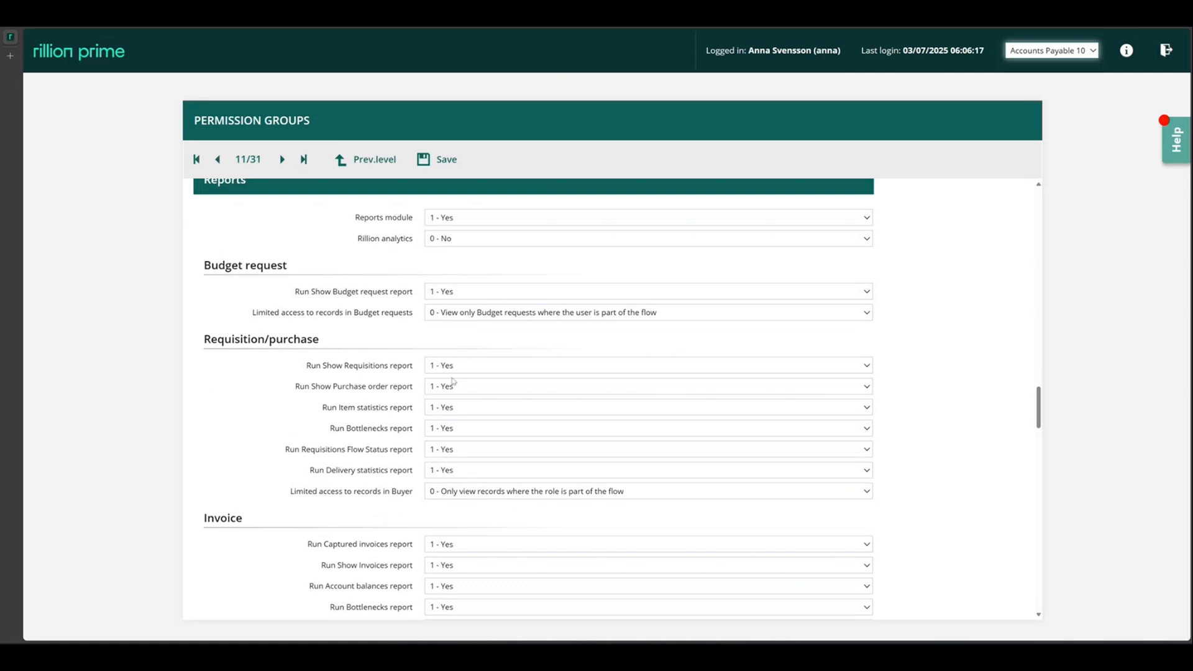
scroll(463, 385, "down", 5)
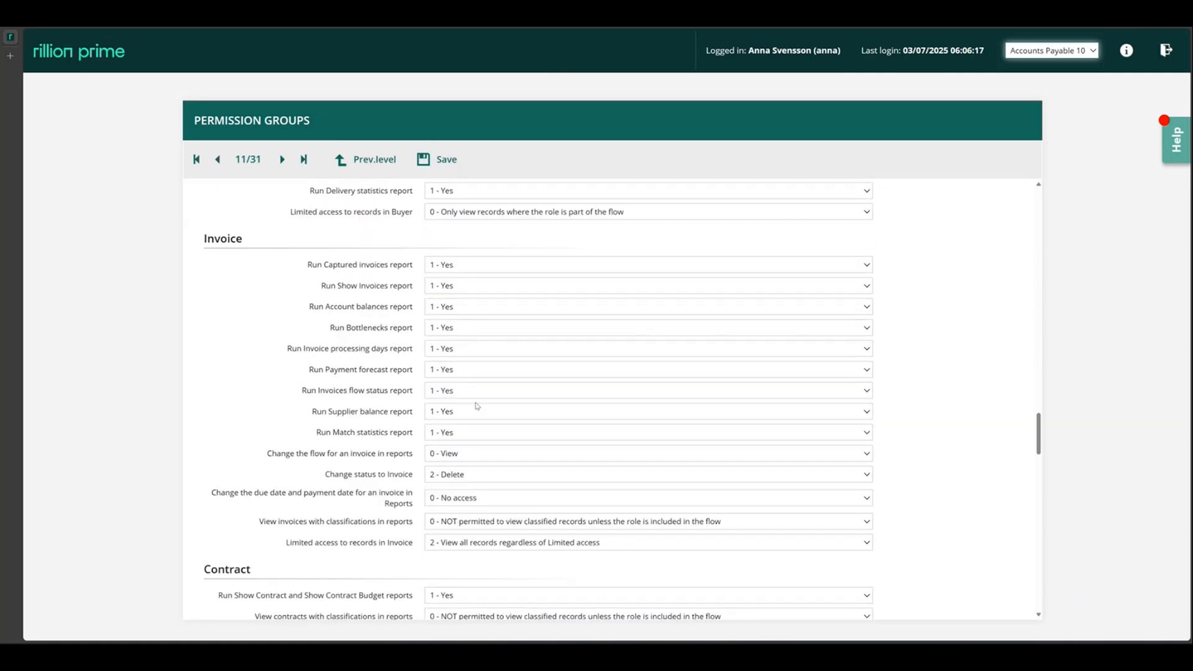
scroll(477, 406, "up", 2)
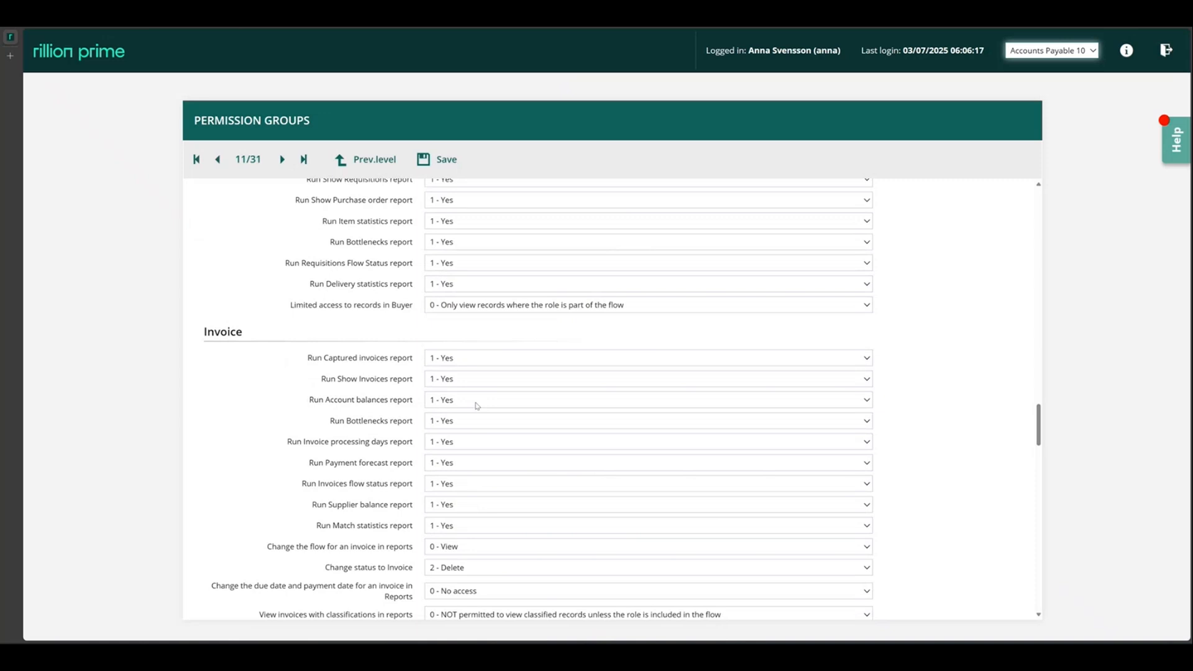
scroll(477, 406, "down", 1)
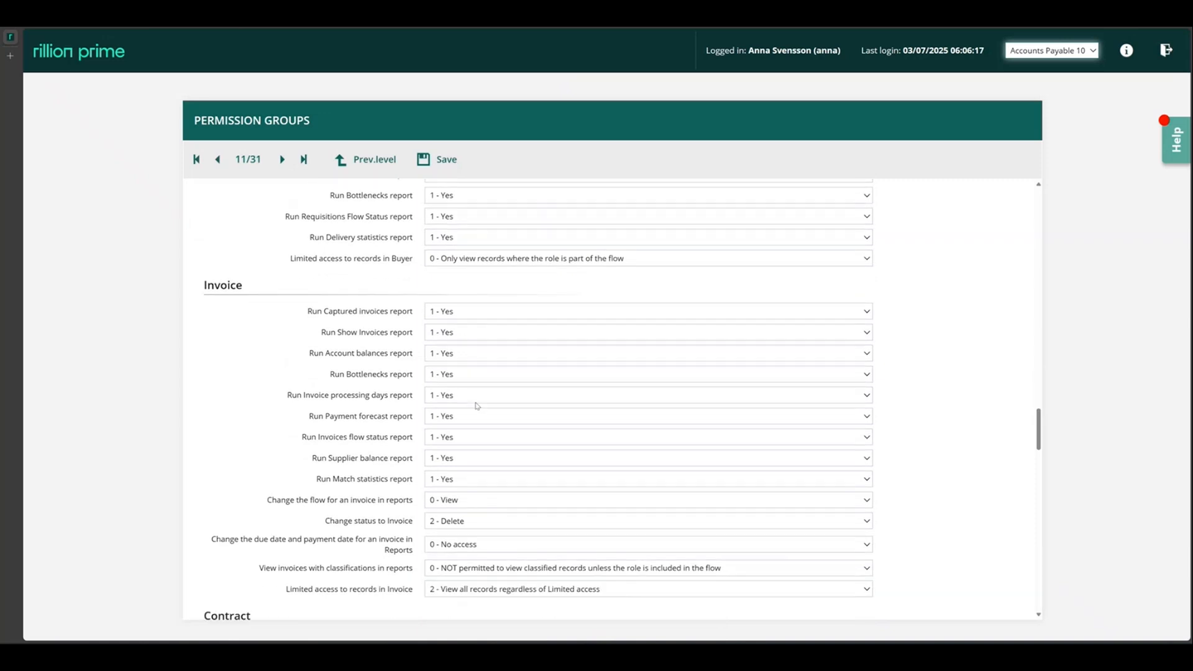
- Check the options for limited access to records in Invoice, keep the current choice and return to the permission groups list
left_click(550, 592)
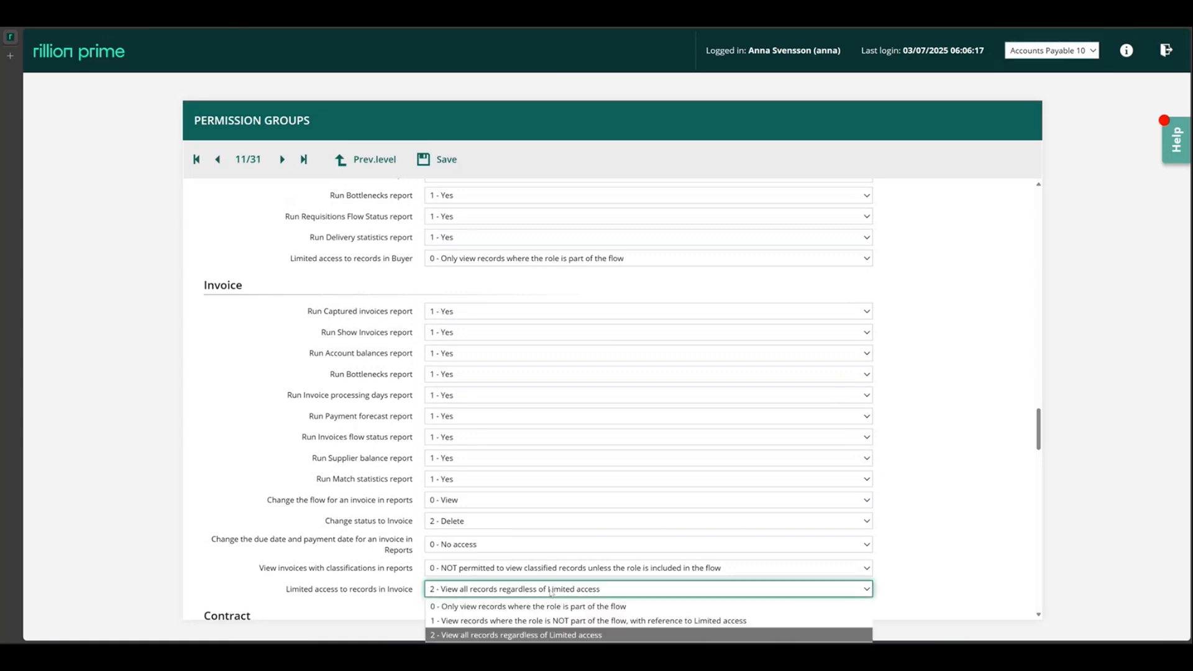
left_click(551, 592)
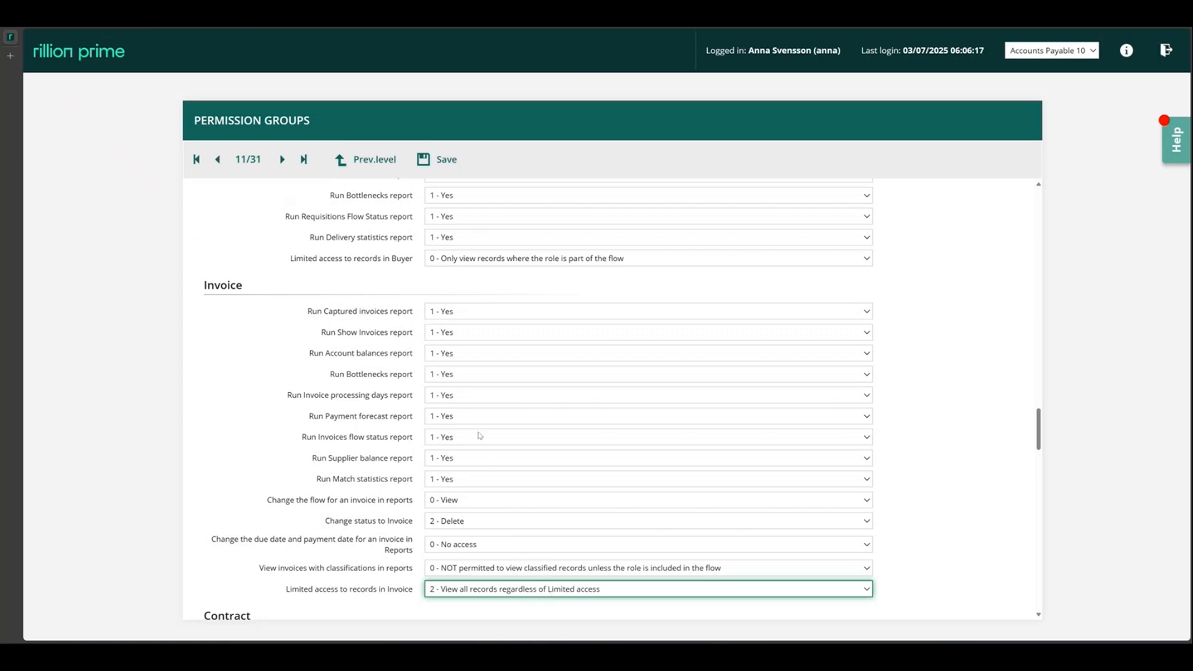
left_click(366, 160)
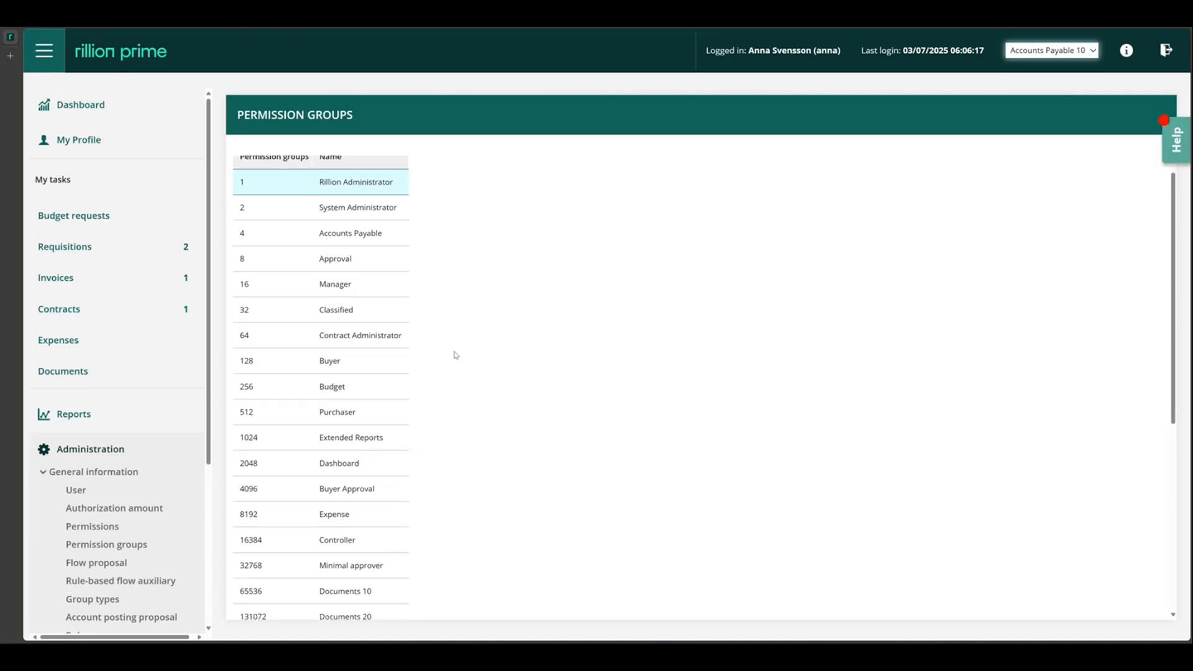
- Look through the permission groups list down to the unnamed groups after HR documents
scroll(455, 355, "down", 3)
scroll(455, 354, "up", 2)
scroll(456, 355, "up", 1)
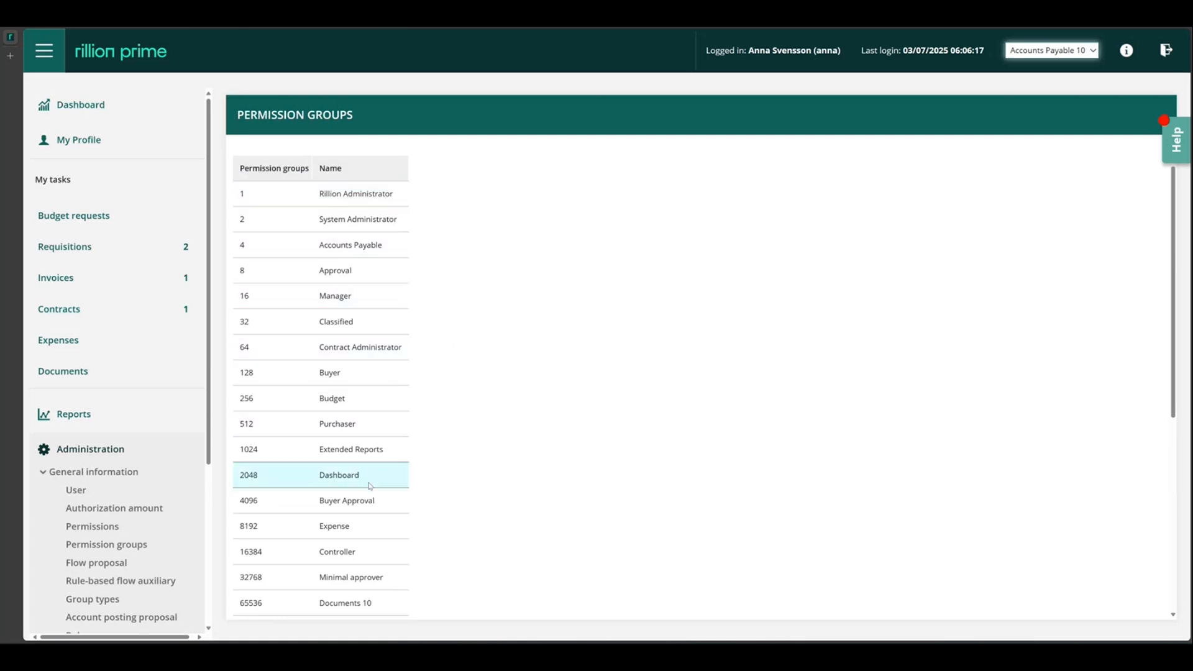
scroll(370, 485, "down", 2)
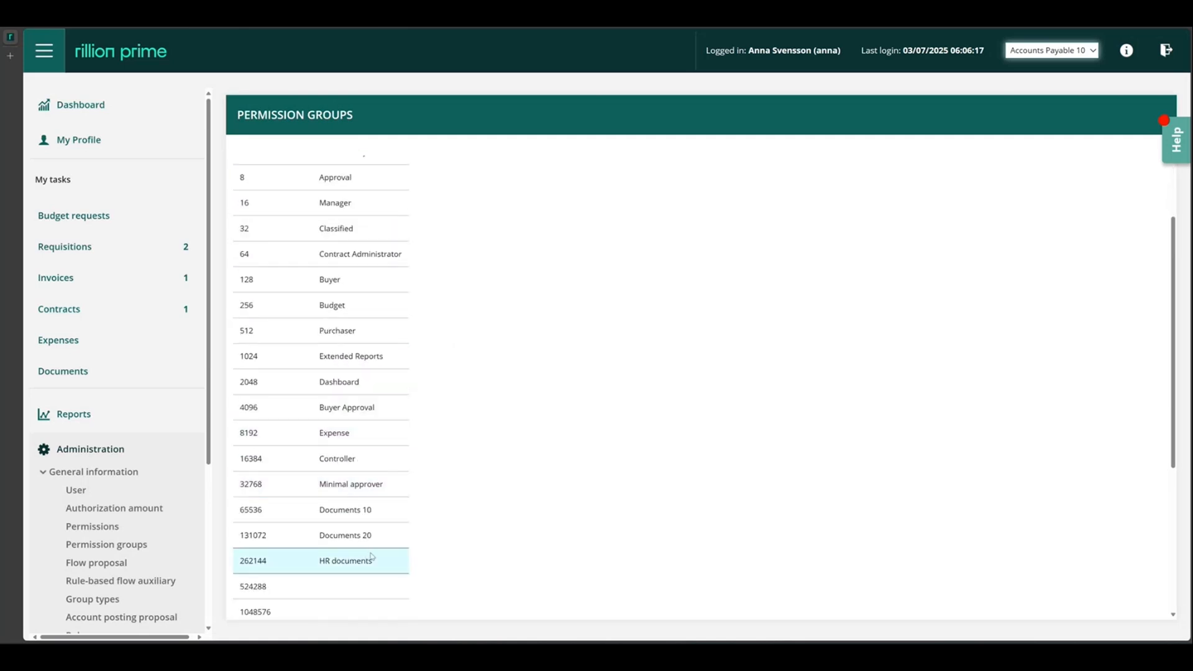
scroll(371, 557, "down", 5)
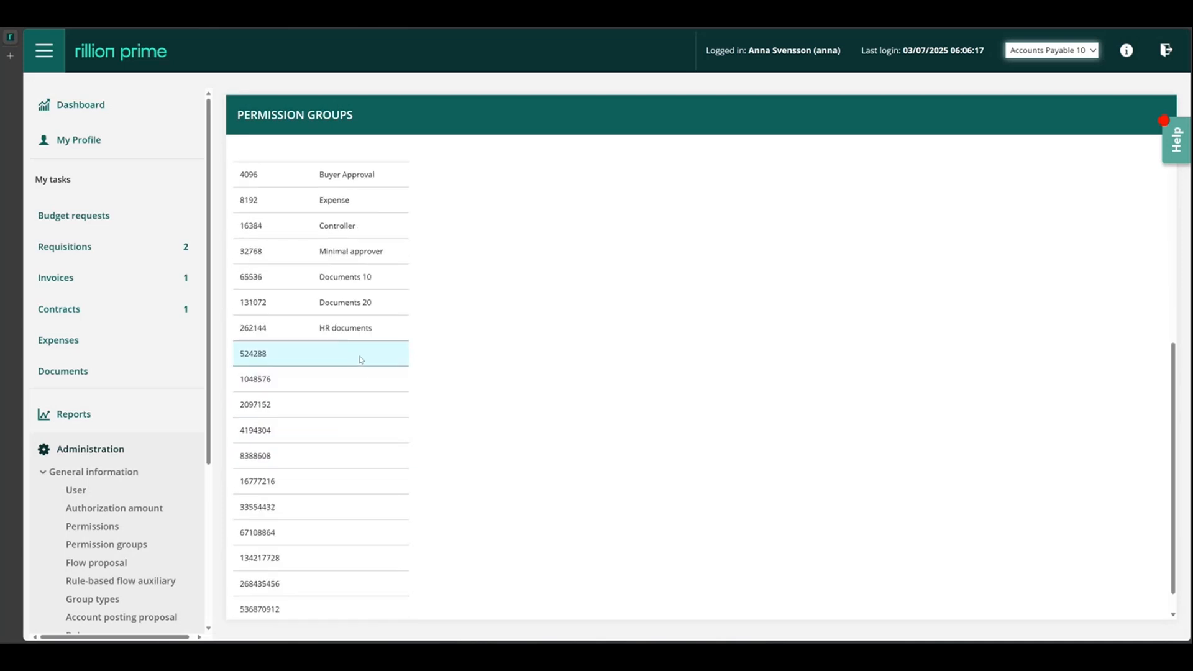
- Look back through the permission groups list from the unnamed groups up to the start and open the Approval group
scroll(358, 407, "down", 1)
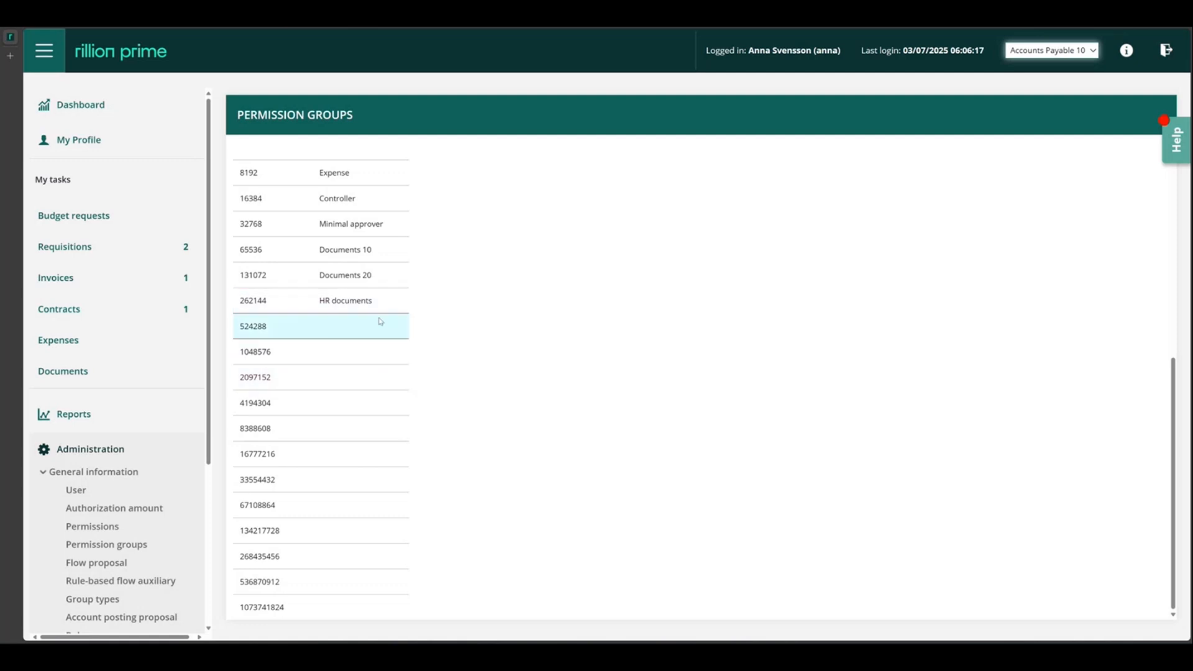
scroll(380, 322, "up", 3)
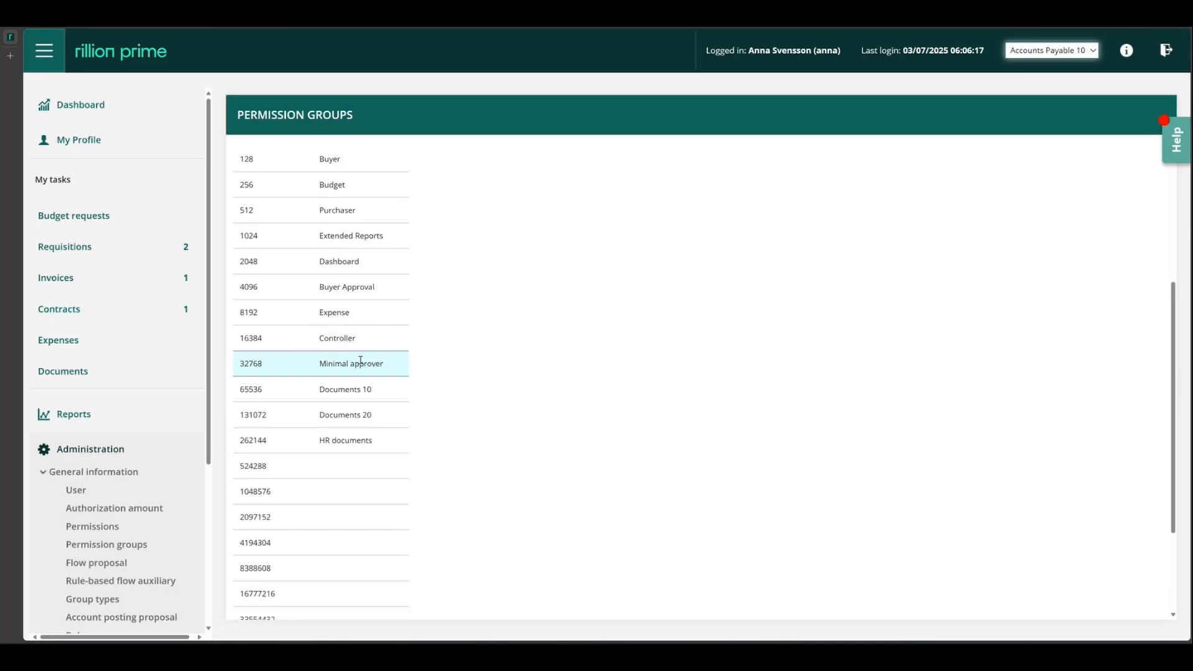
scroll(360, 361, "up", 1)
scroll(362, 364, "up", 1)
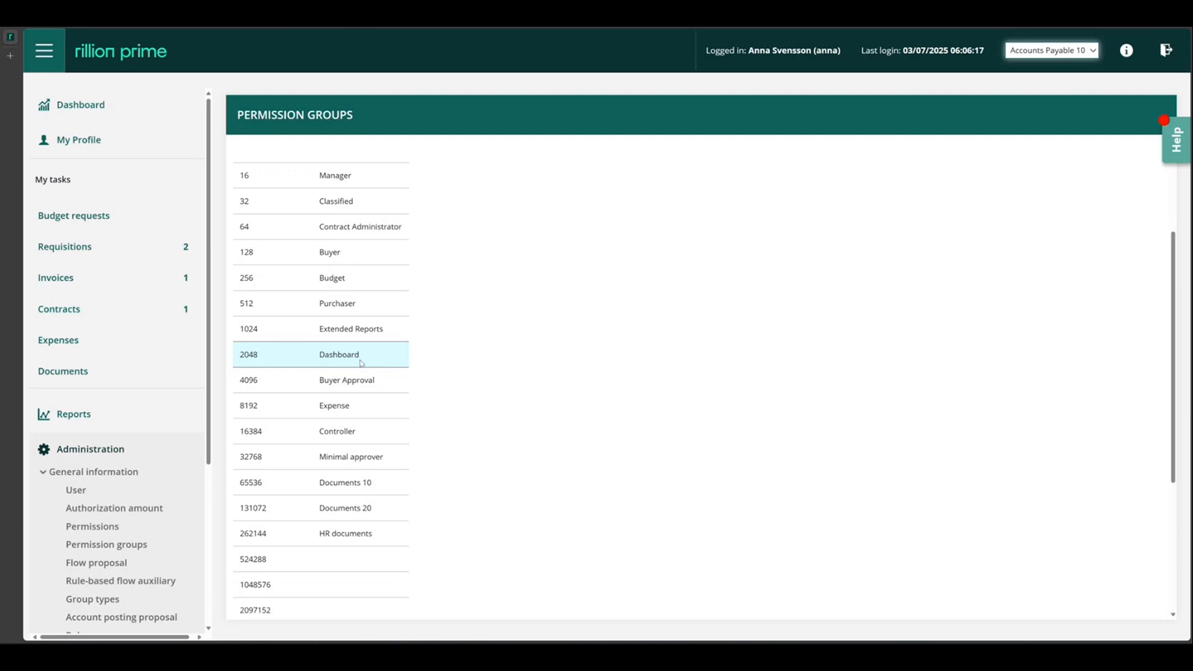
scroll(361, 364, "up", 1)
scroll(361, 363, "up", 2)
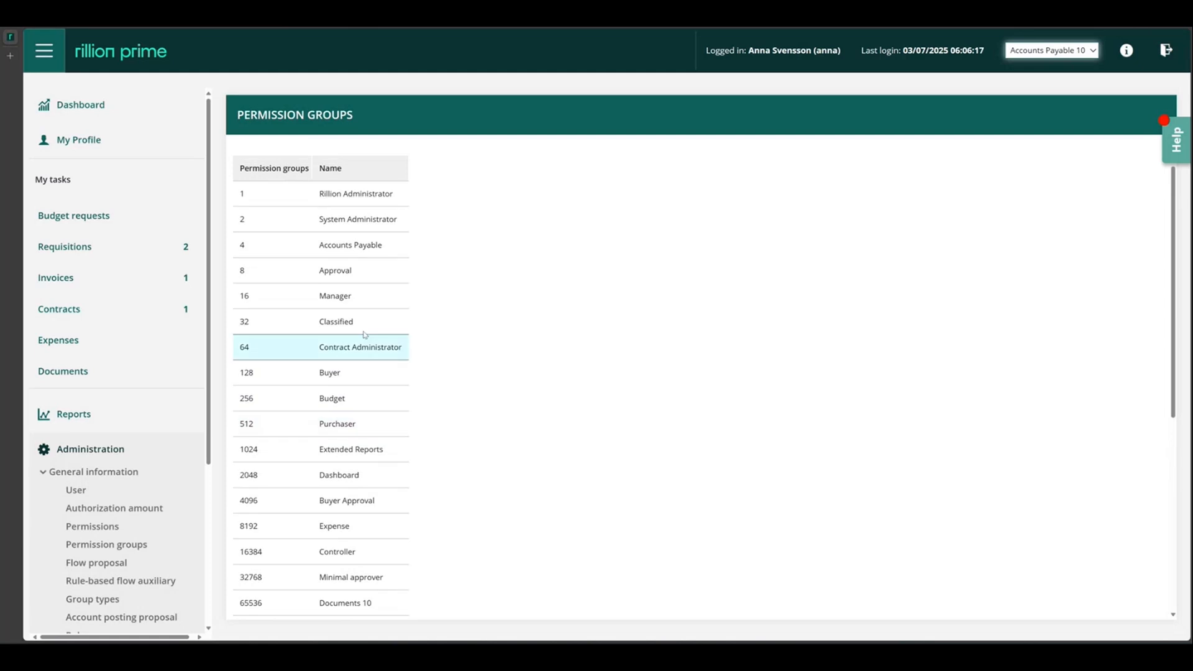
left_click(360, 273)
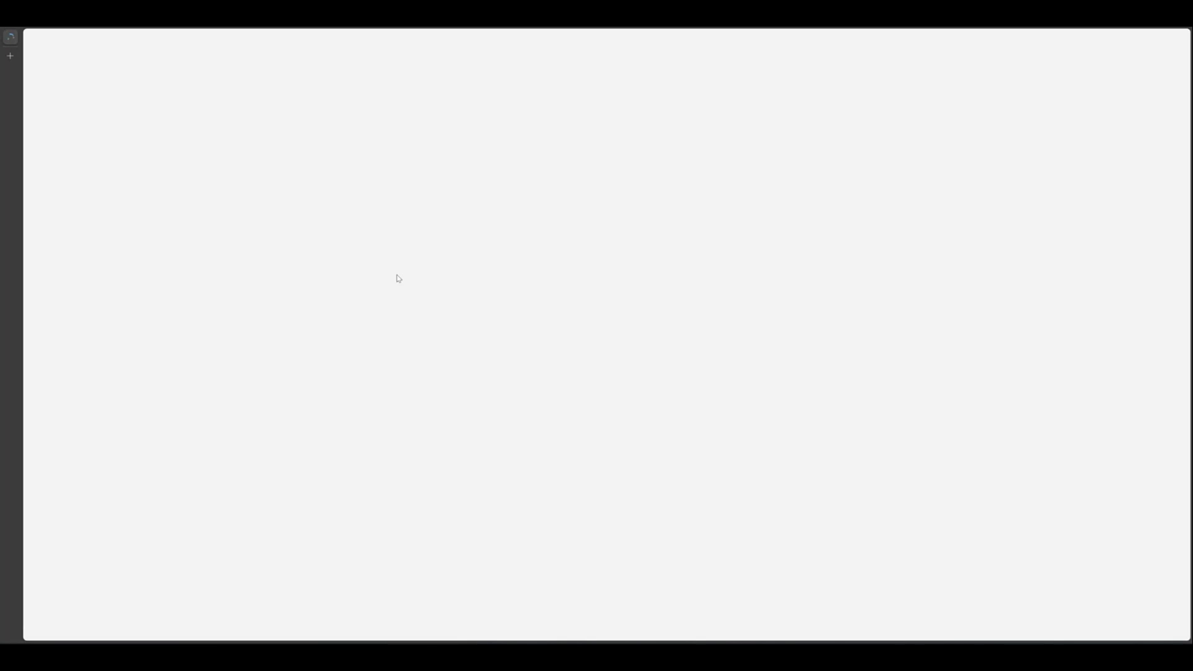
- Examine the Approval group's budget request, requisition and invoice permissions, and return to the permission groups list
scroll(444, 474, "down", 5)
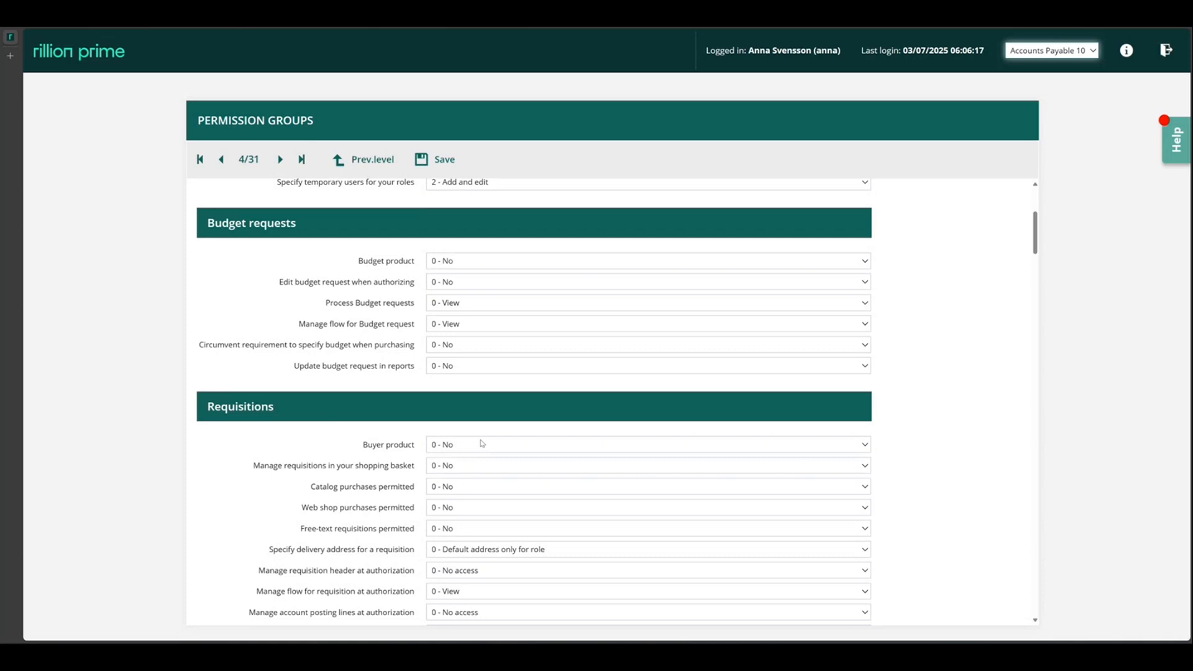
scroll(482, 443, "down", 7)
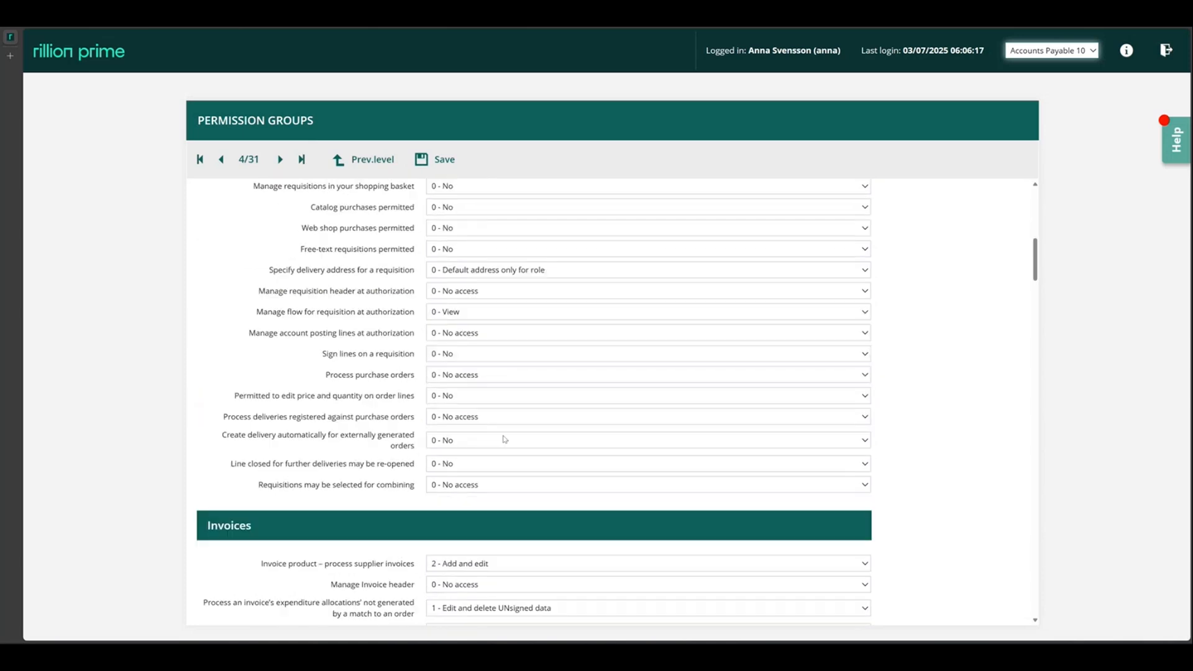
scroll(528, 436, "down", 3)
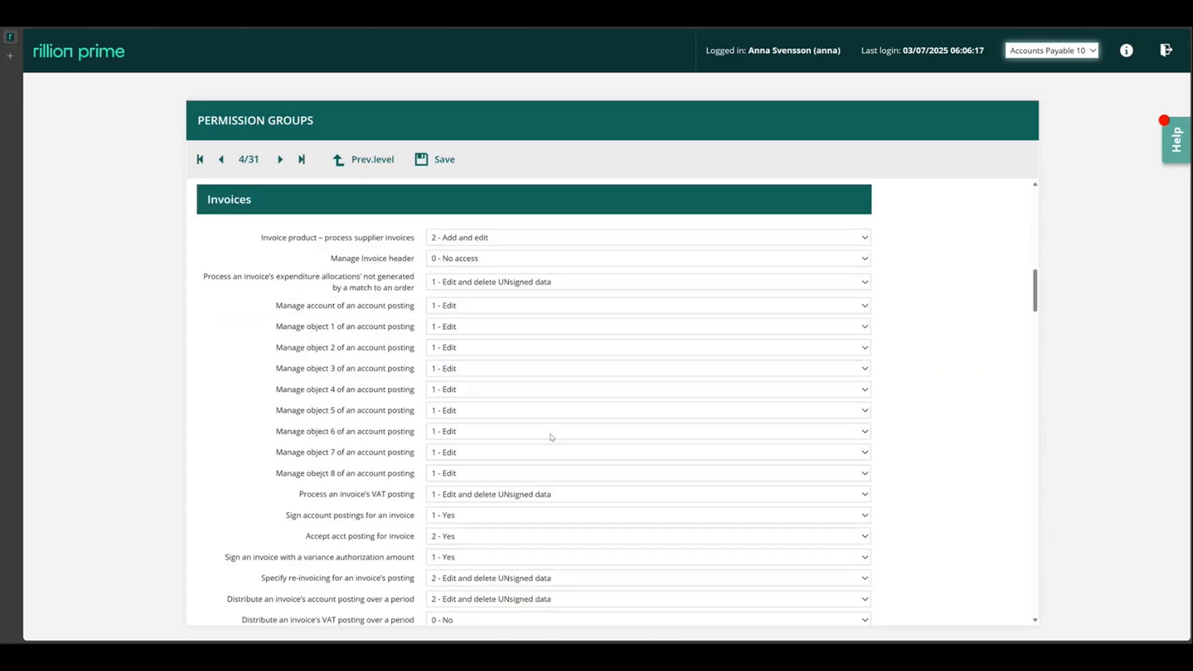
scroll(552, 437, "down", 1)
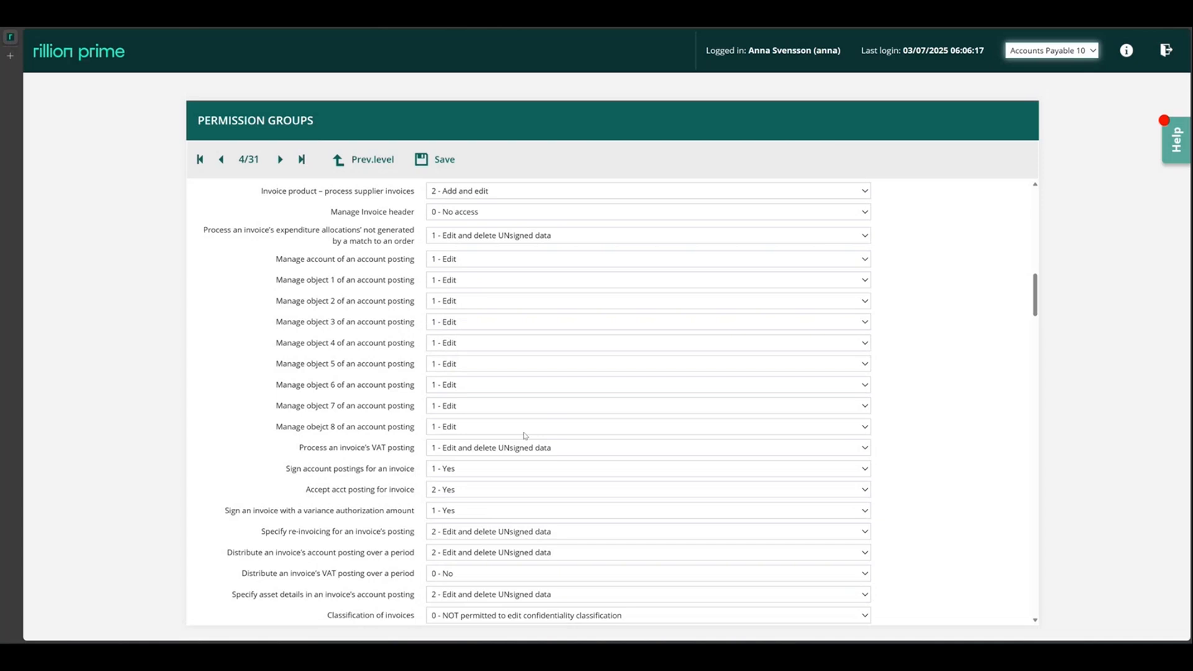
scroll(521, 426, "up", 2)
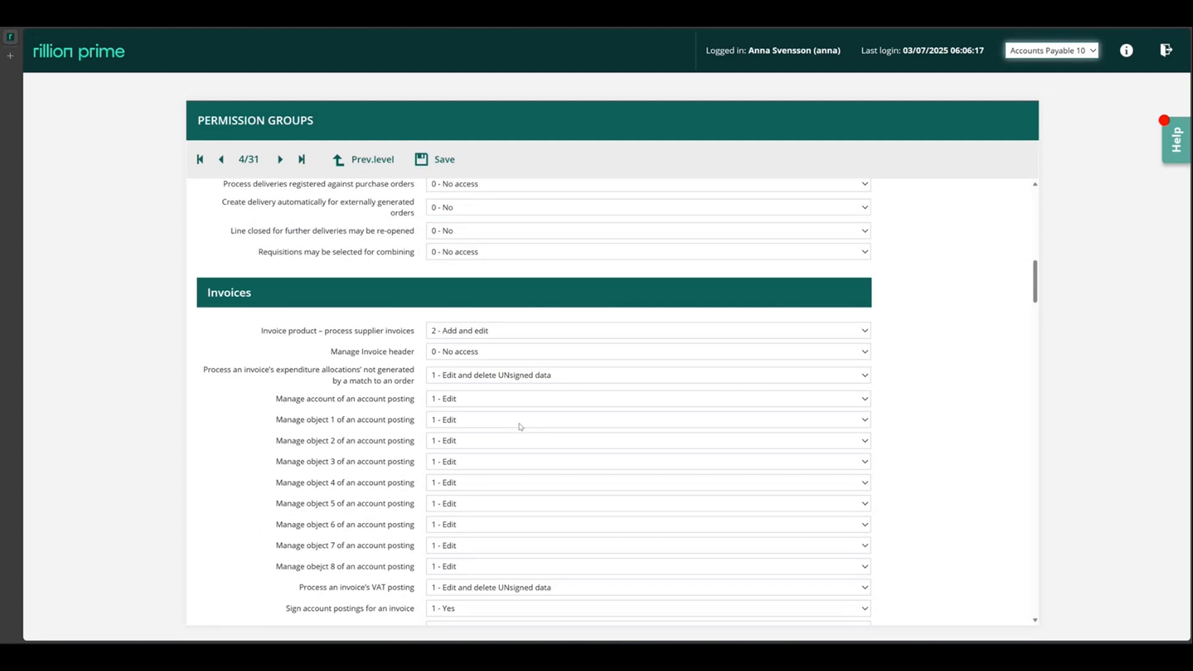
left_click(371, 159)
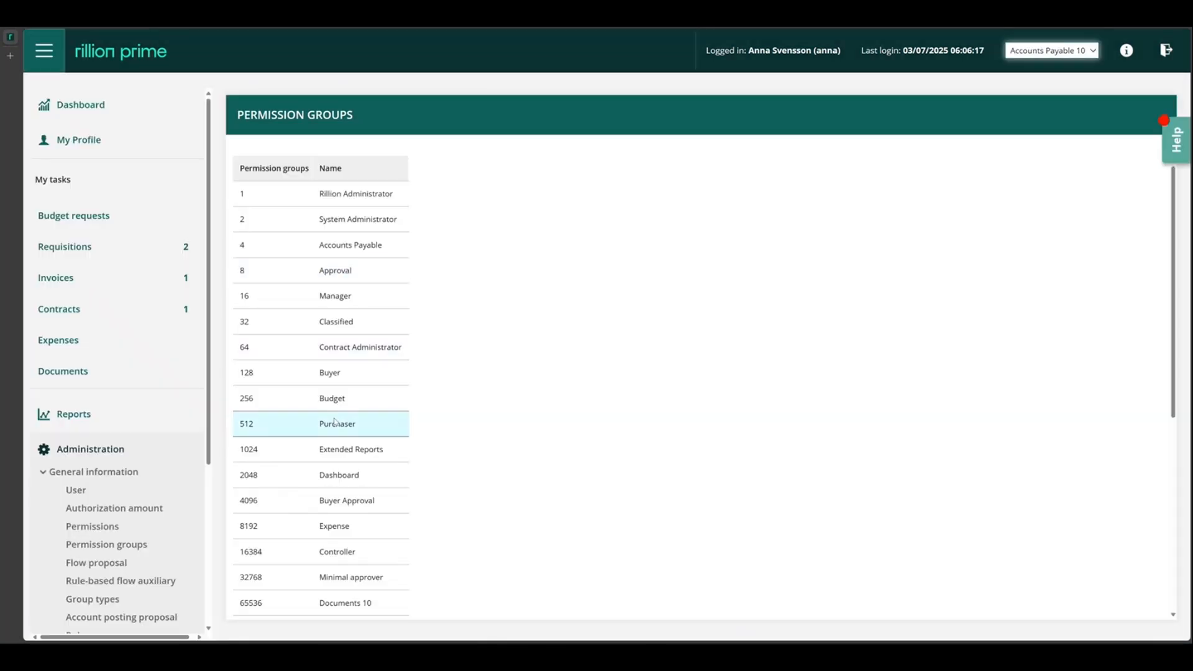
- Go to the Role administration and search for roles matching *consultant*
scroll(122, 550, "down", 1)
scroll(122, 550, "down", 1)
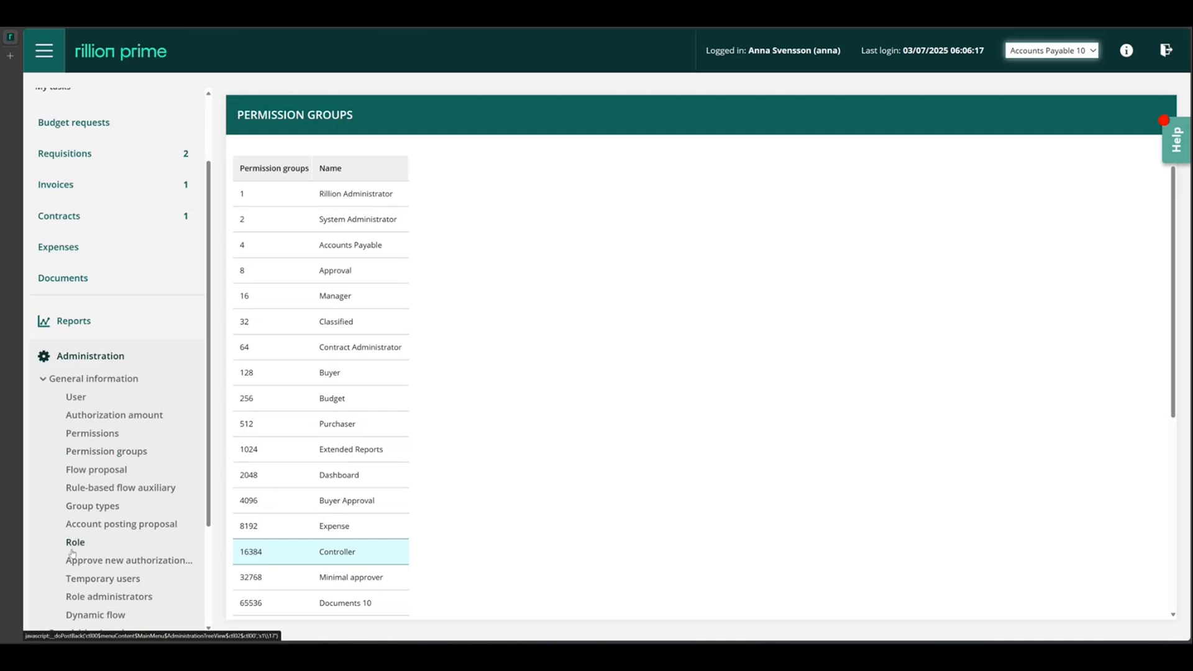
left_click(79, 546)
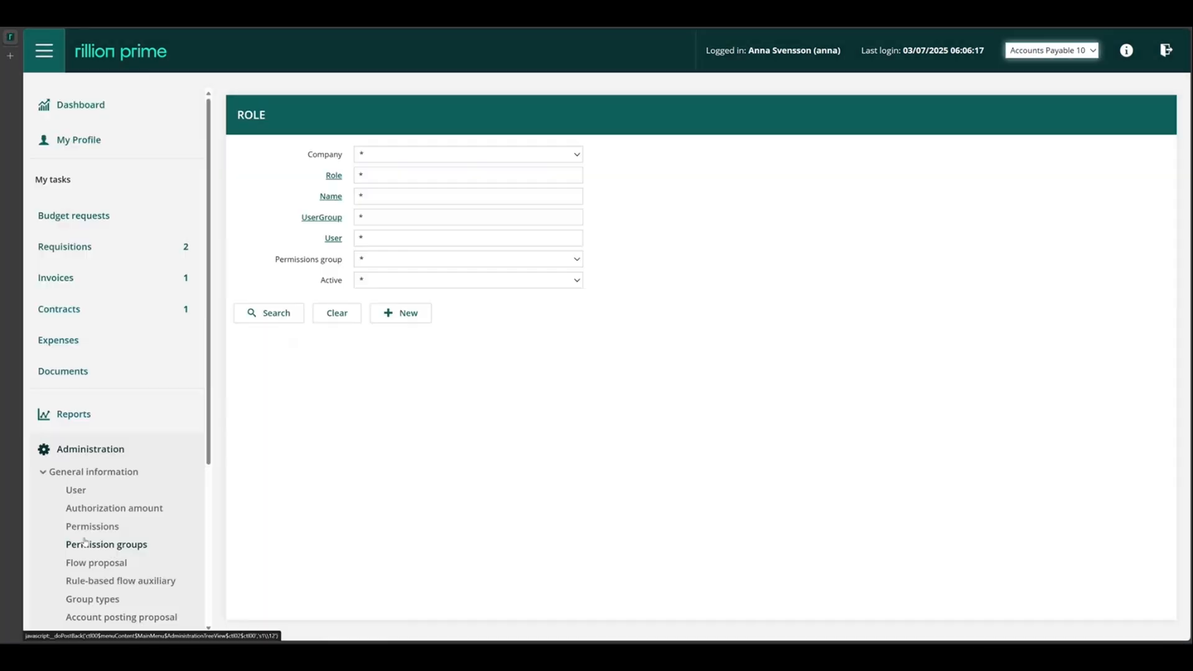
left_click(374, 174)
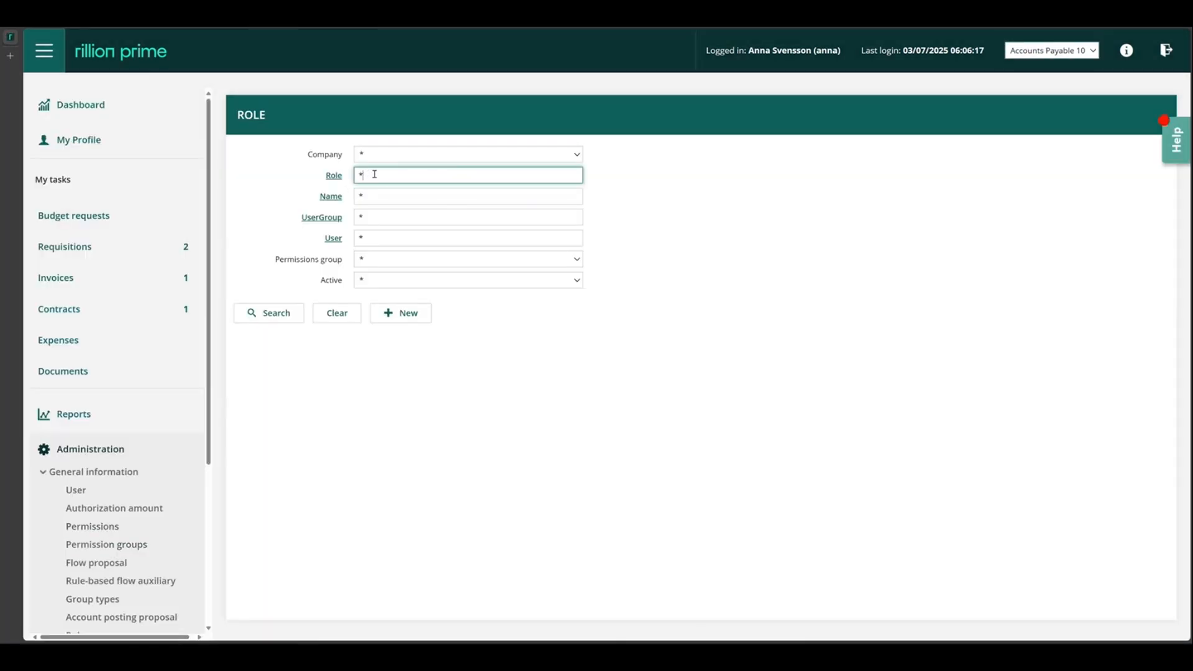
type("consultant*")
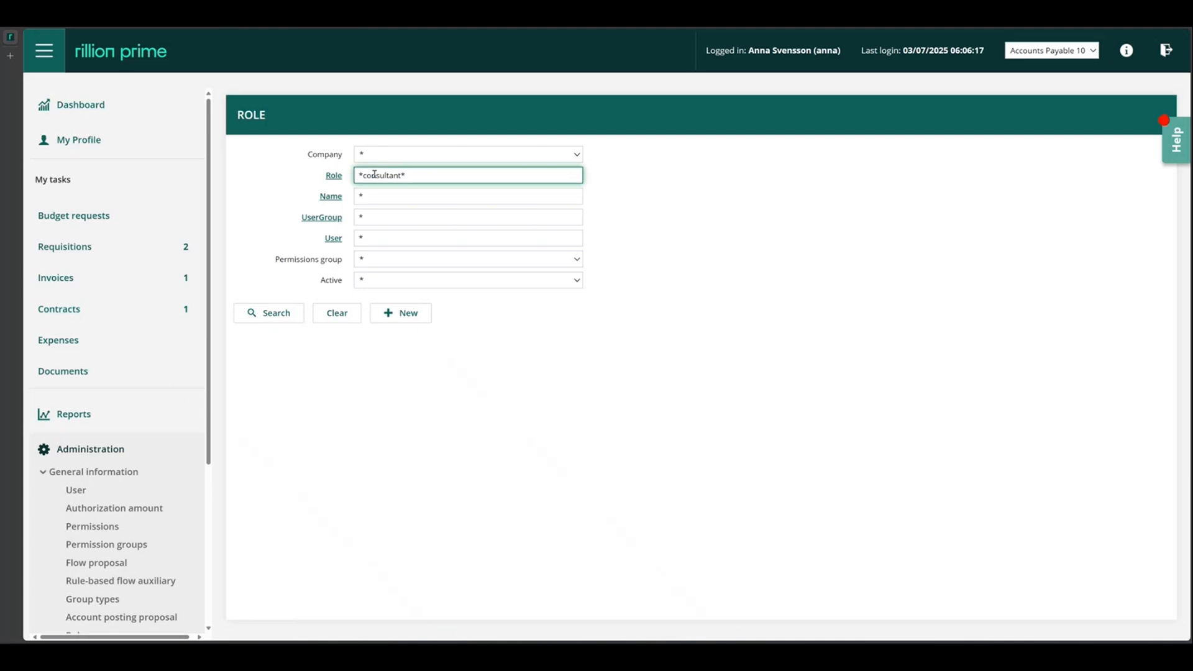
left_click(250, 319)
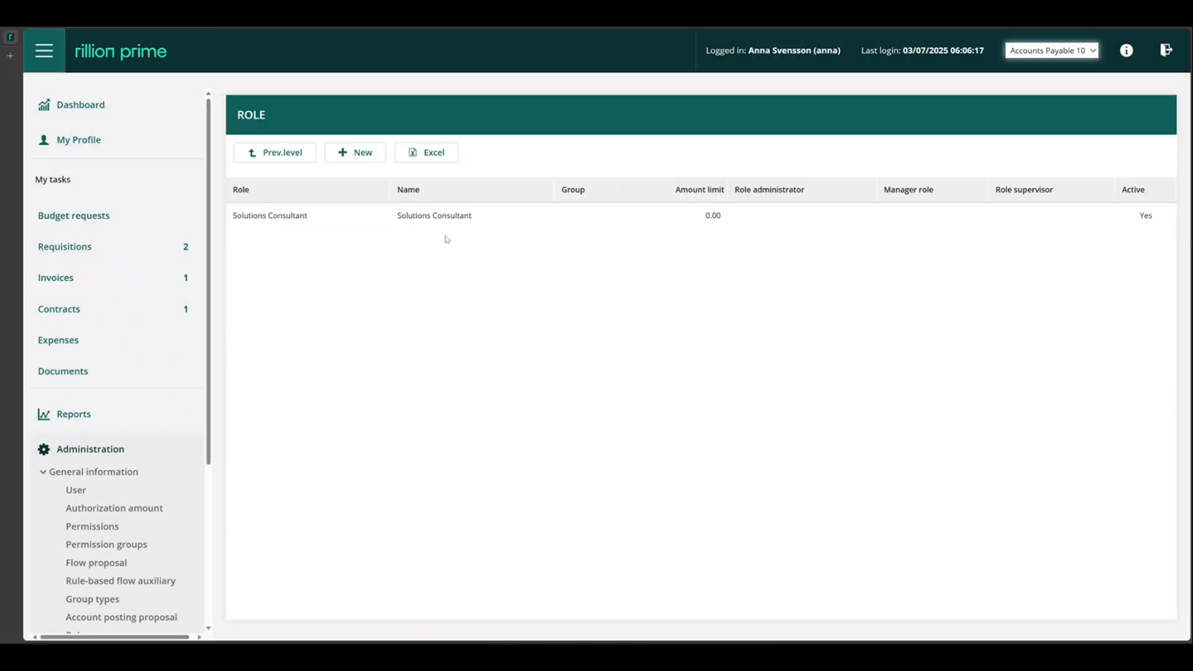
- Open the Solutions Consultant role and check which permission groups are assigned to it
left_click(446, 224)
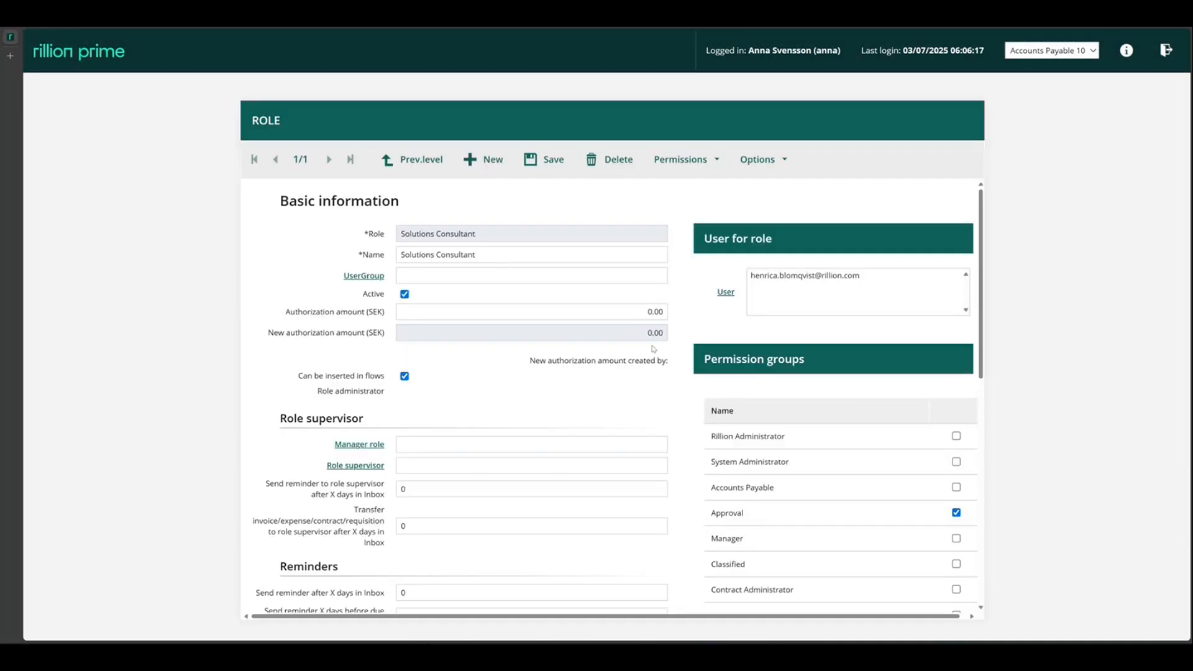
scroll(705, 367, "down", 3)
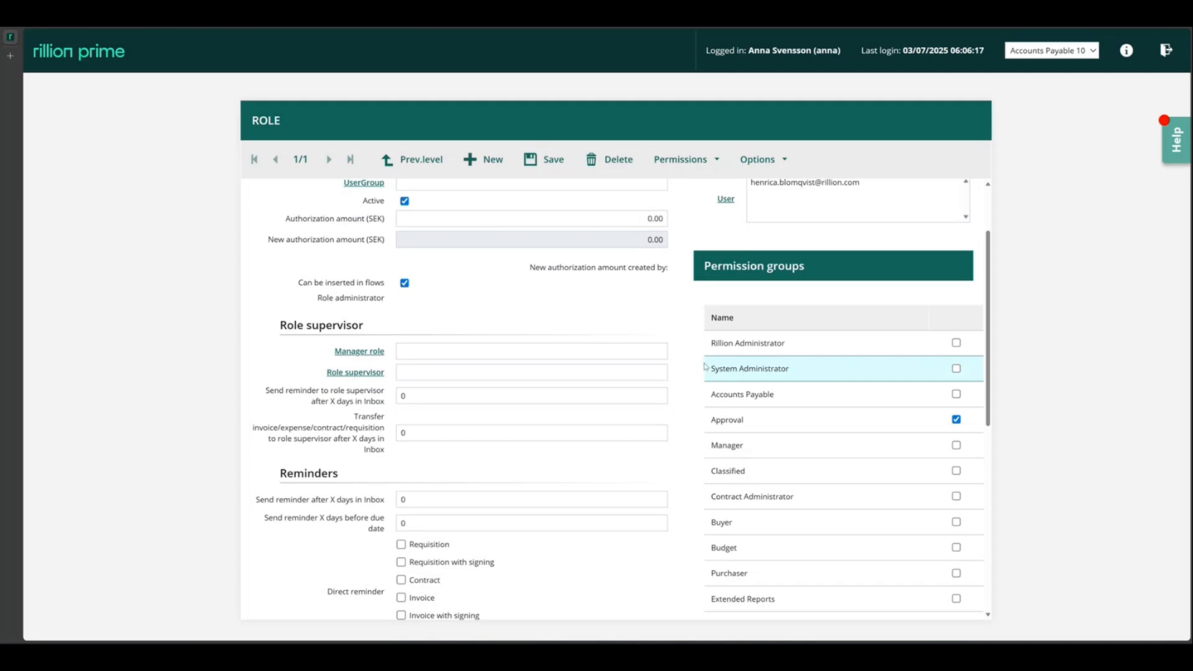
scroll(965, 334, "up", 1)
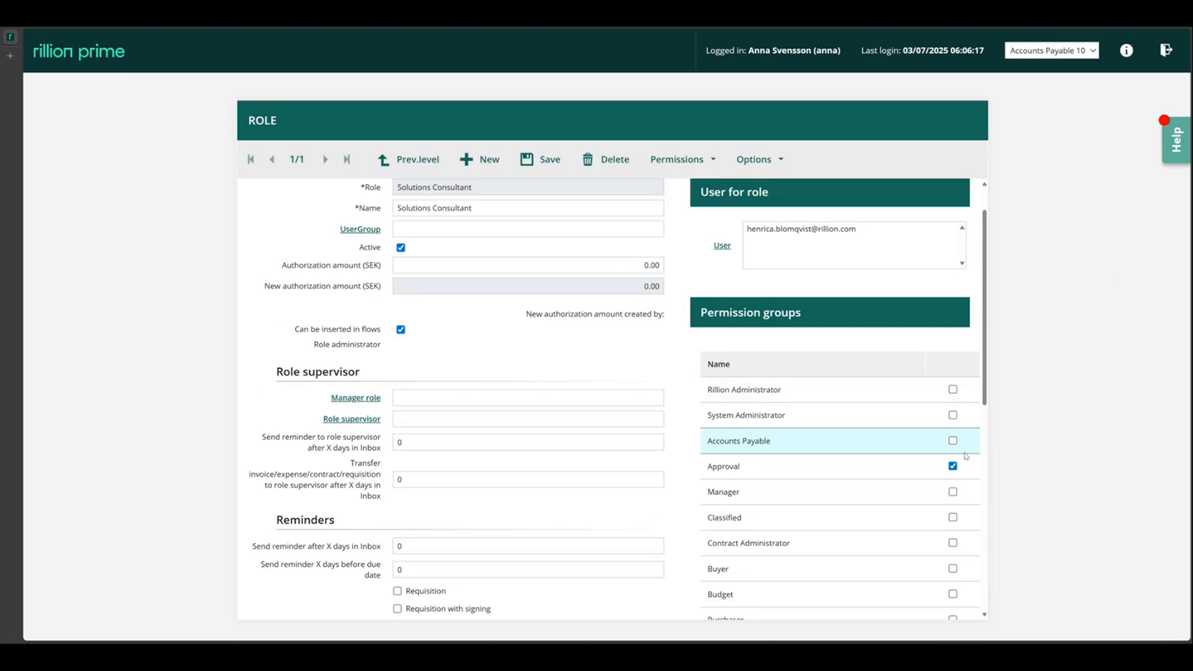
- Examine the Solutions Consultant role's operation permissions from Dashboard through Invoices, and return to the role's details
left_click(713, 162)
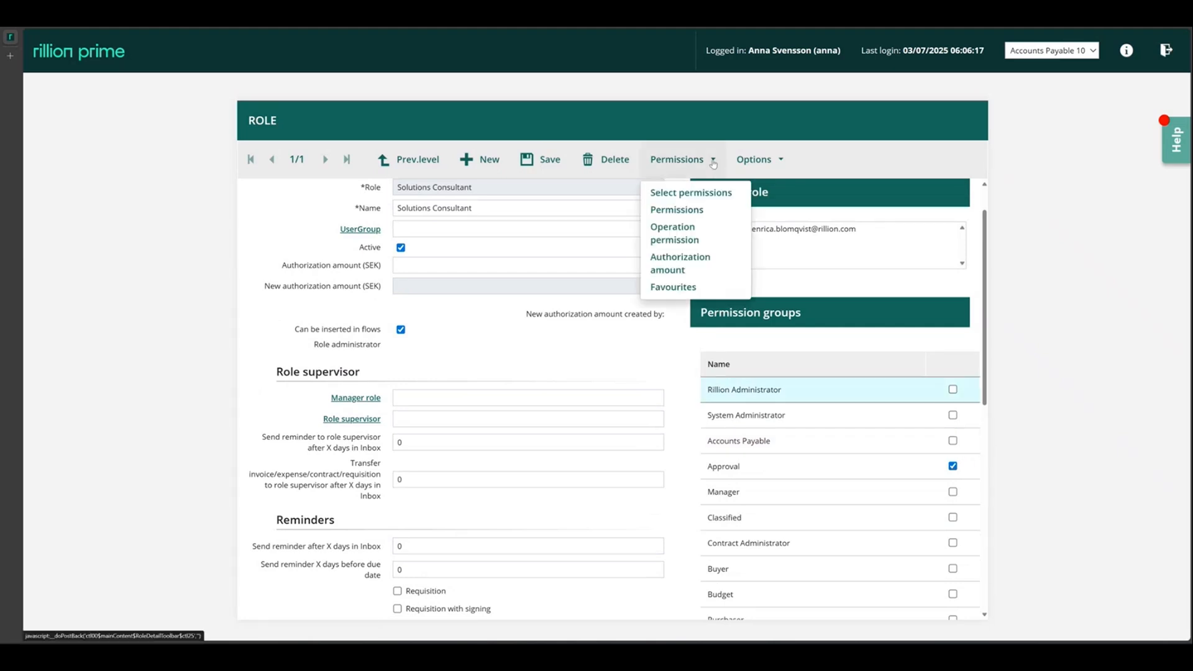
left_click(695, 235)
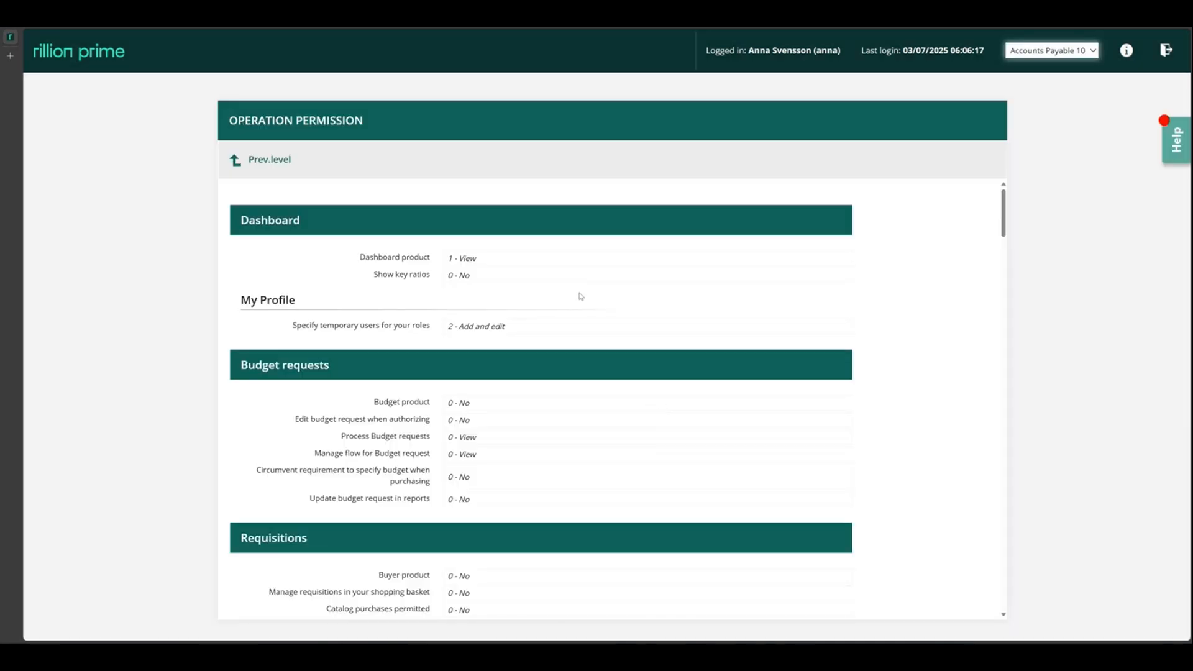
scroll(565, 296, "down", 3)
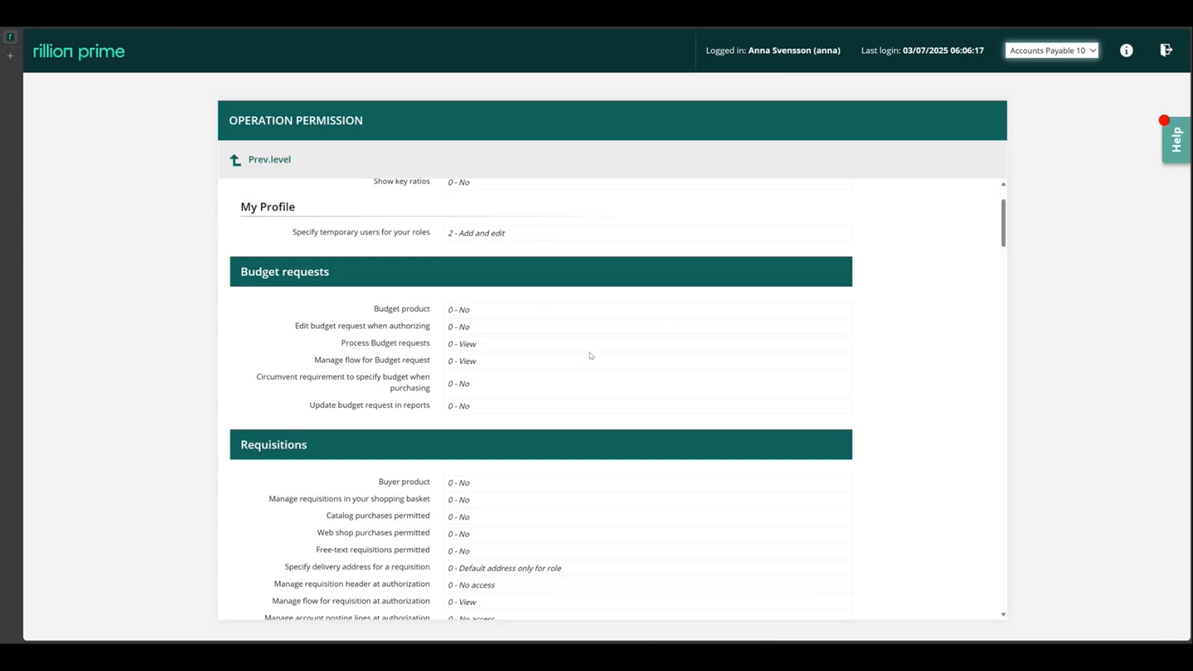
scroll(559, 405, "down", 3)
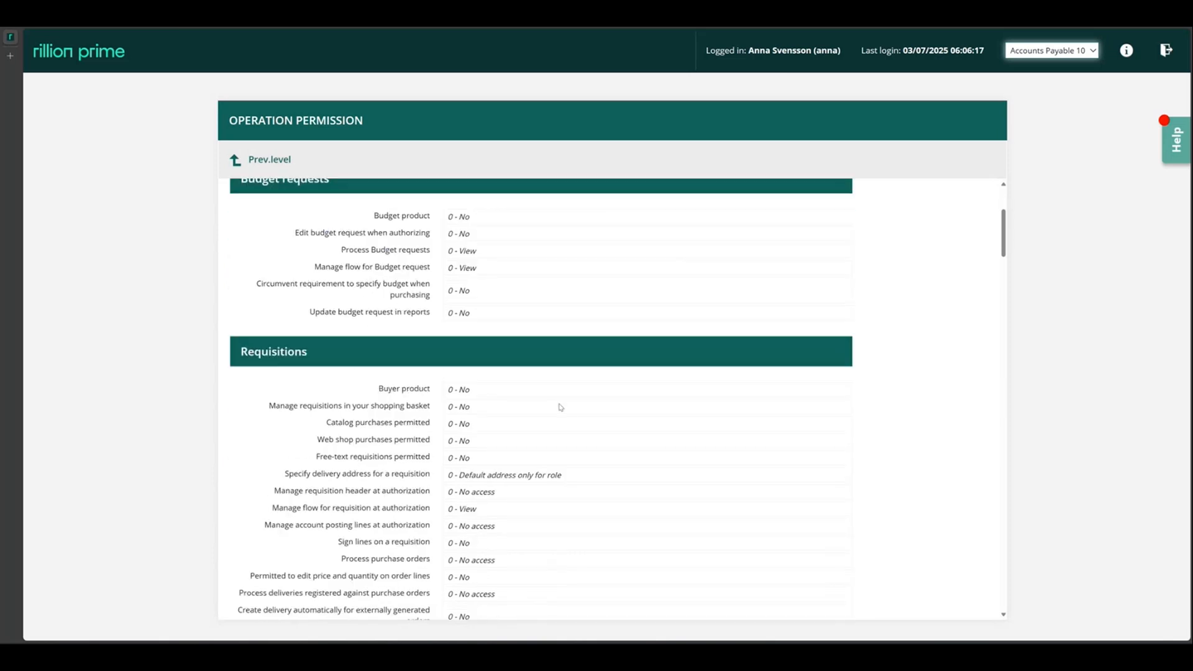
scroll(513, 398, "down", 5)
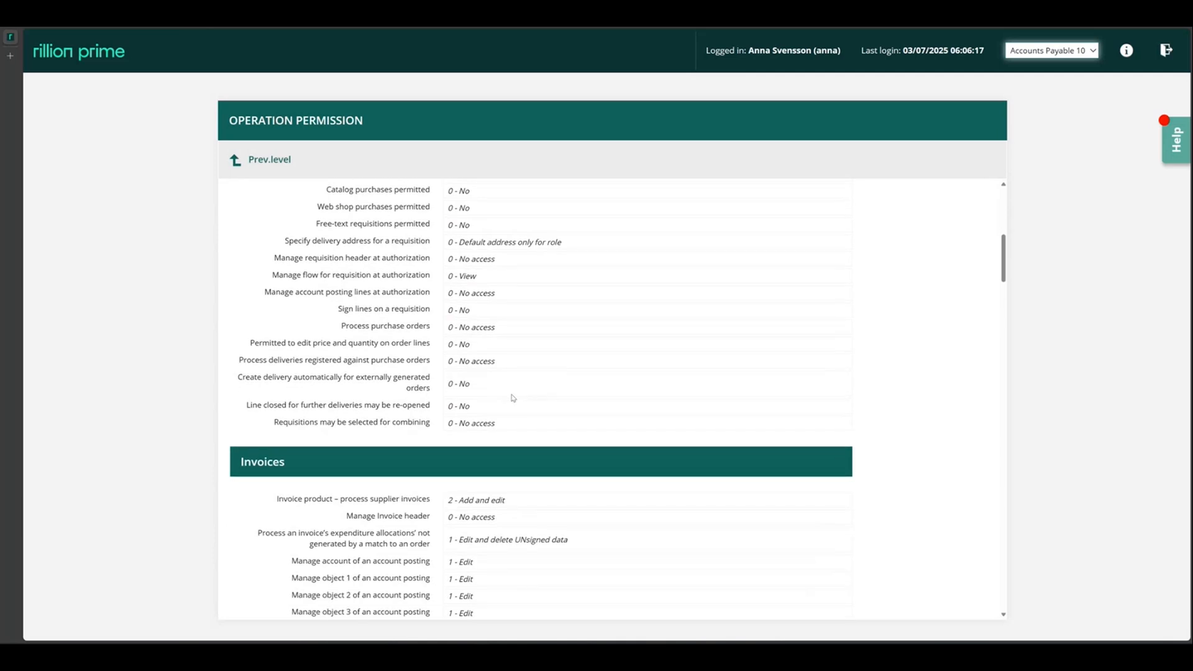
scroll(649, 528, "down", 2)
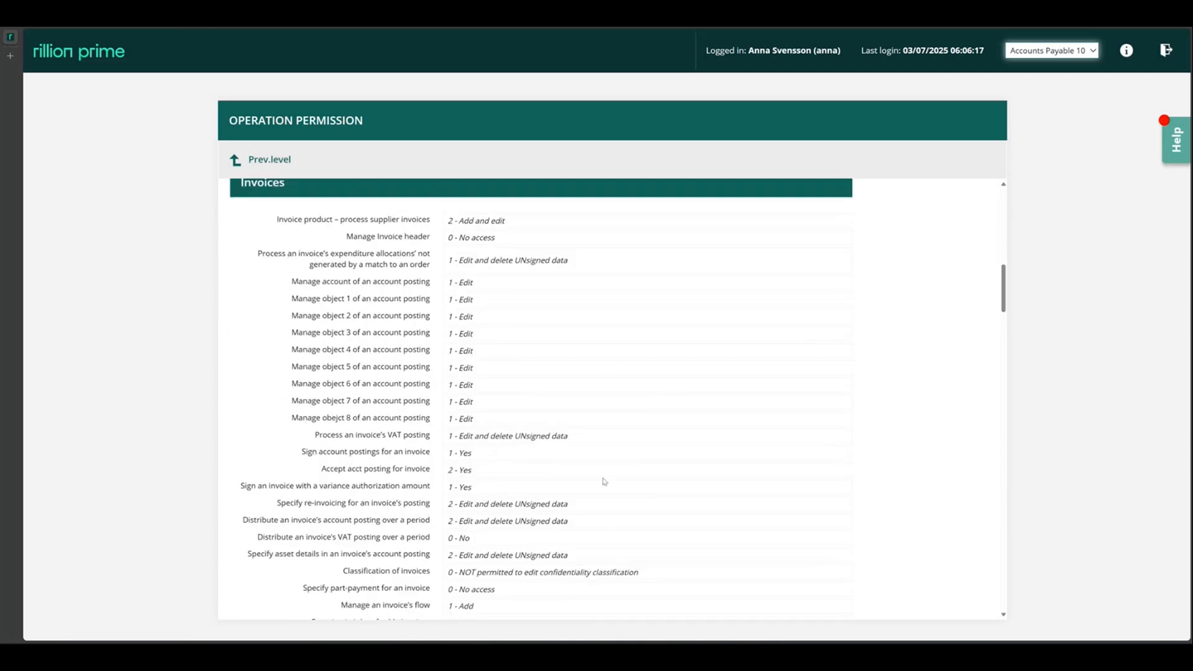
scroll(610, 468, "down", 1)
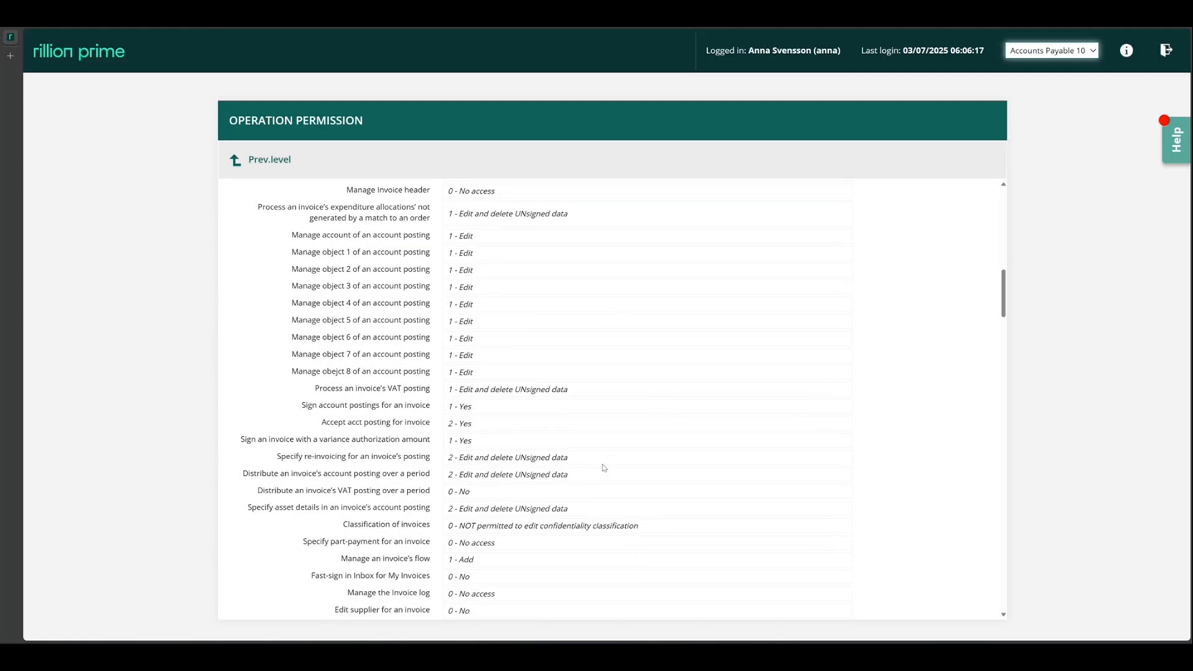
left_click(277, 160)
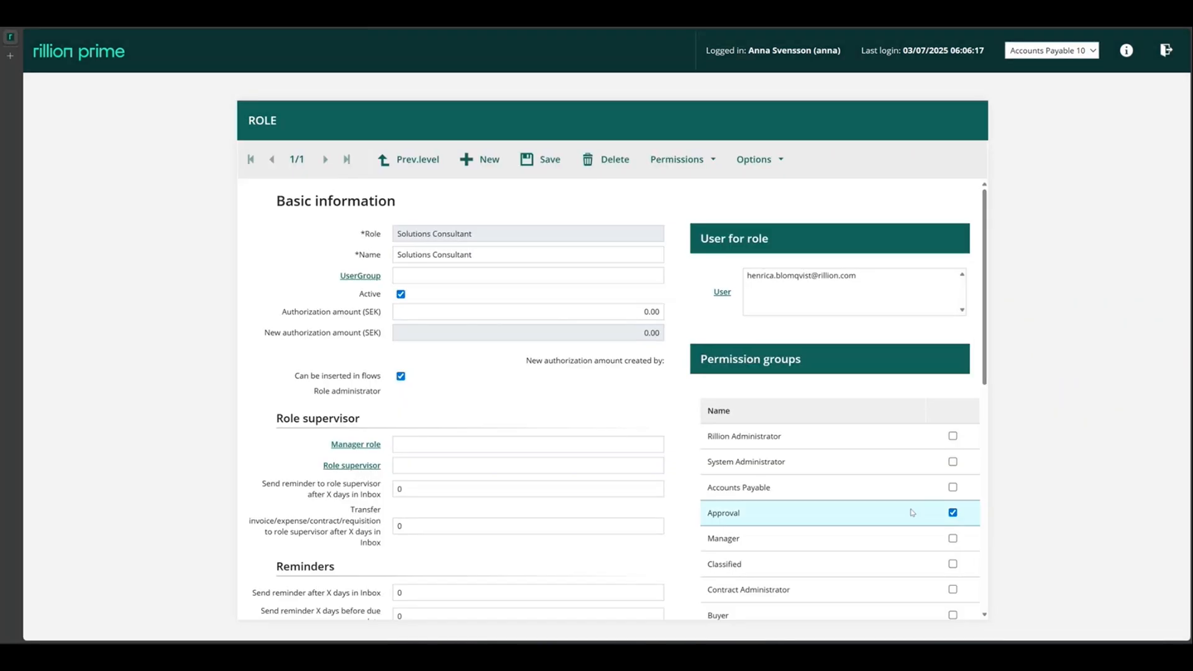
- Review the role's permission group assignments once more and return to the role search results
scroll(931, 435, "down", 2)
scroll(955, 446, "down", 1)
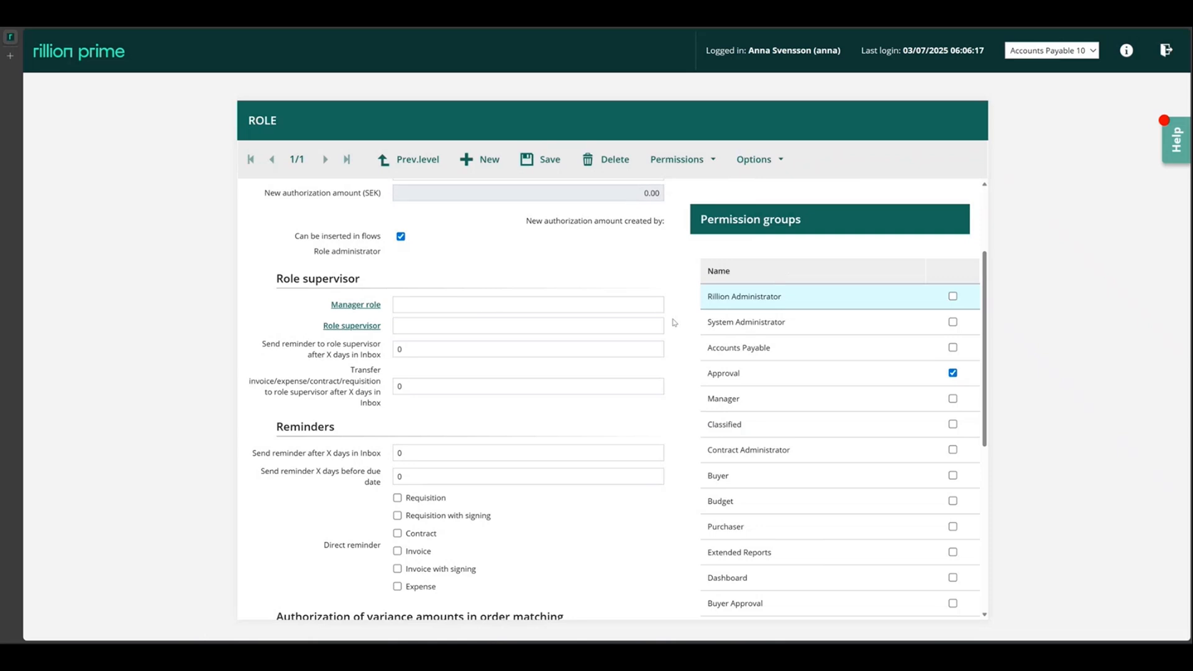
left_click(411, 162)
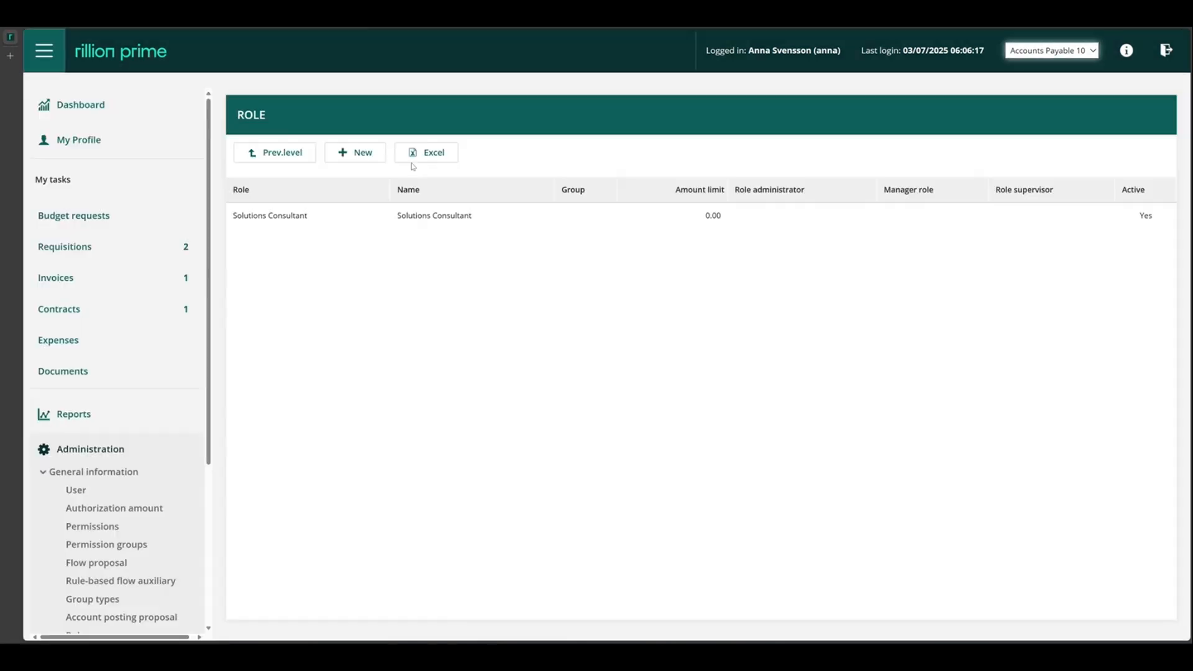
- Open the Solutions Consultant role again from the search results
left_click(347, 218)
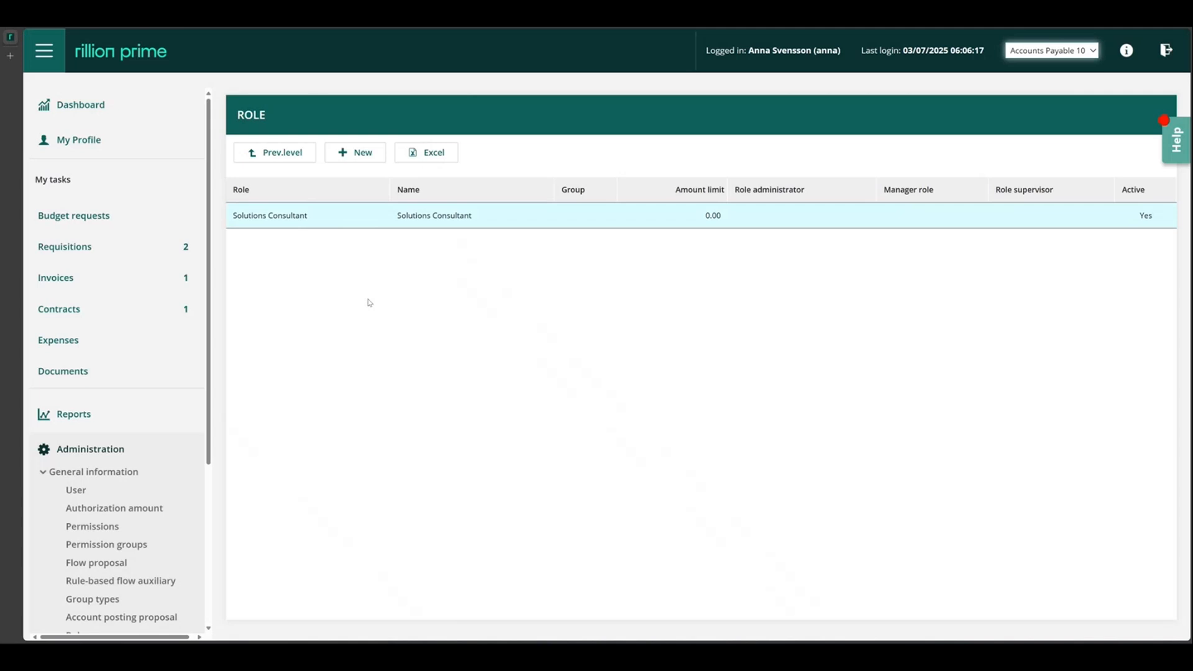